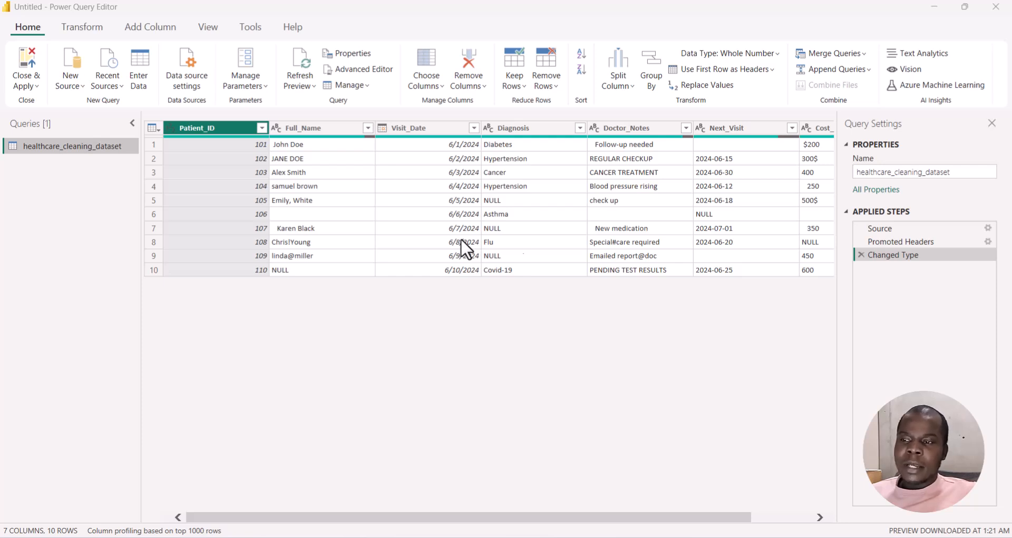
Examine all columns of the healthcare_cleaning_dataset table for missing, inconsistent and badly formatted values.
{"action": "scroll", "coordinate": [739, 240], "scroll_direction": "right", "scroll_amount": 2}
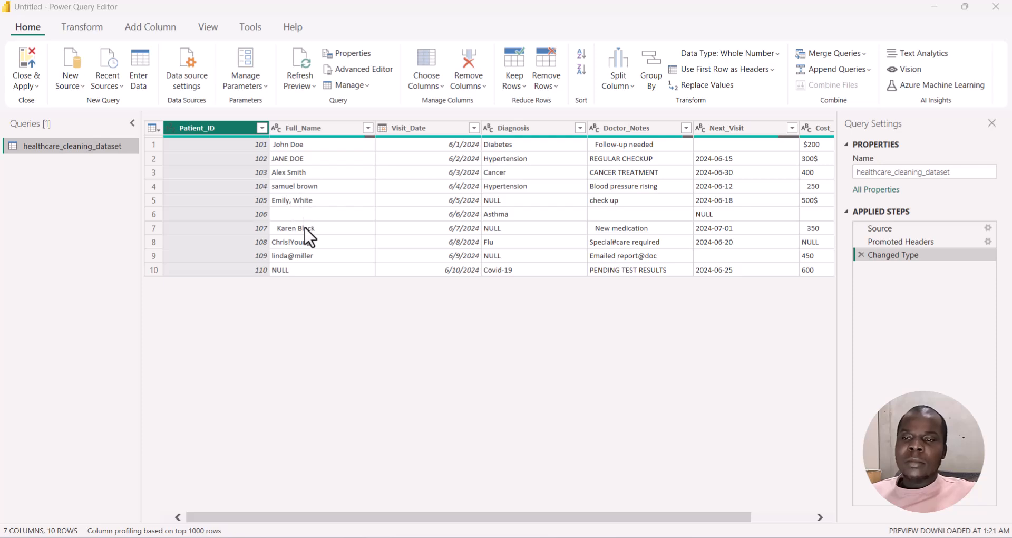
{"action": "scroll", "coordinate": [335, 229], "scroll_direction": "right", "scroll_amount": 2}
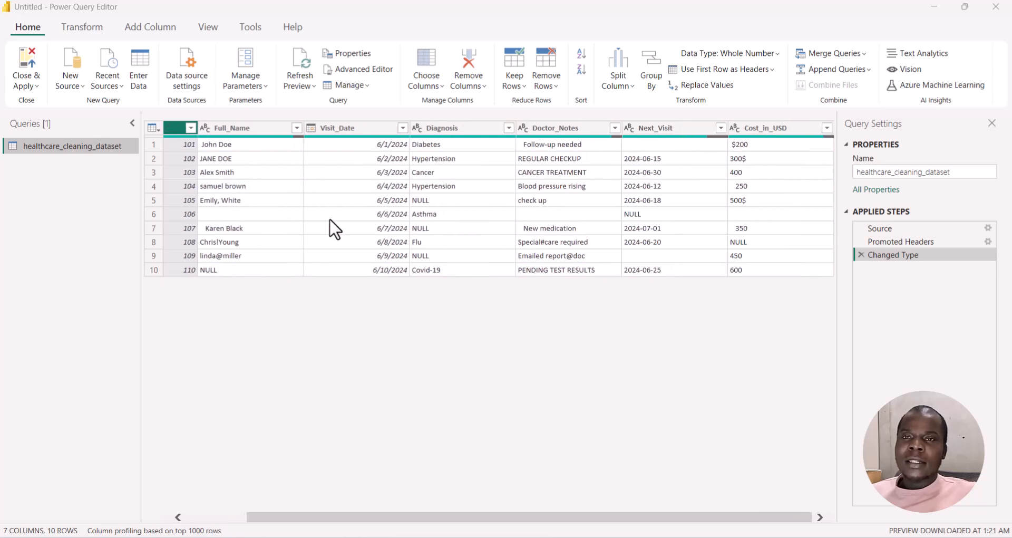
{"action": "scroll", "coordinate": [359, 230], "scroll_direction": "left", "scroll_amount": 2}
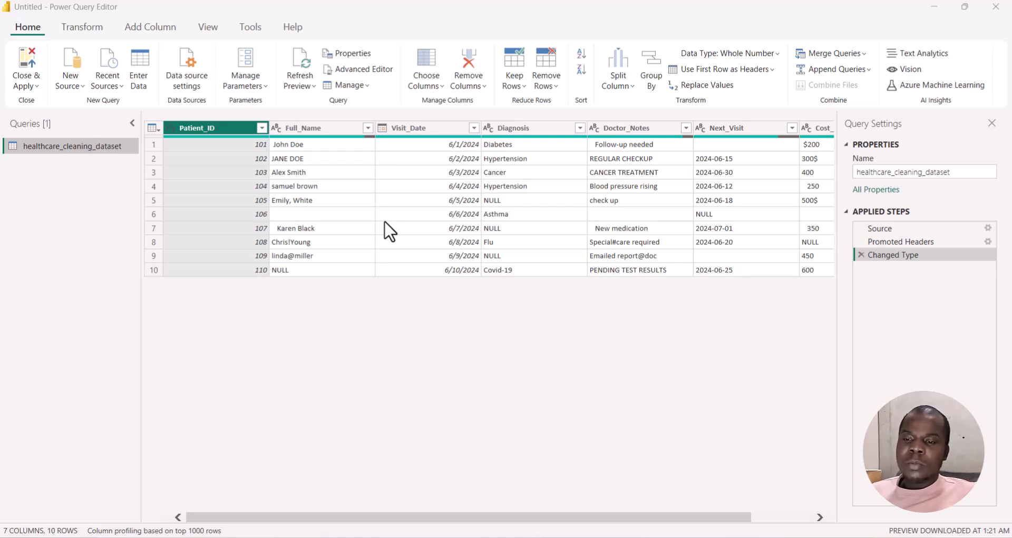
{"action": "scroll", "coordinate": [390, 230], "scroll_direction": "right", "scroll_amount": 3}
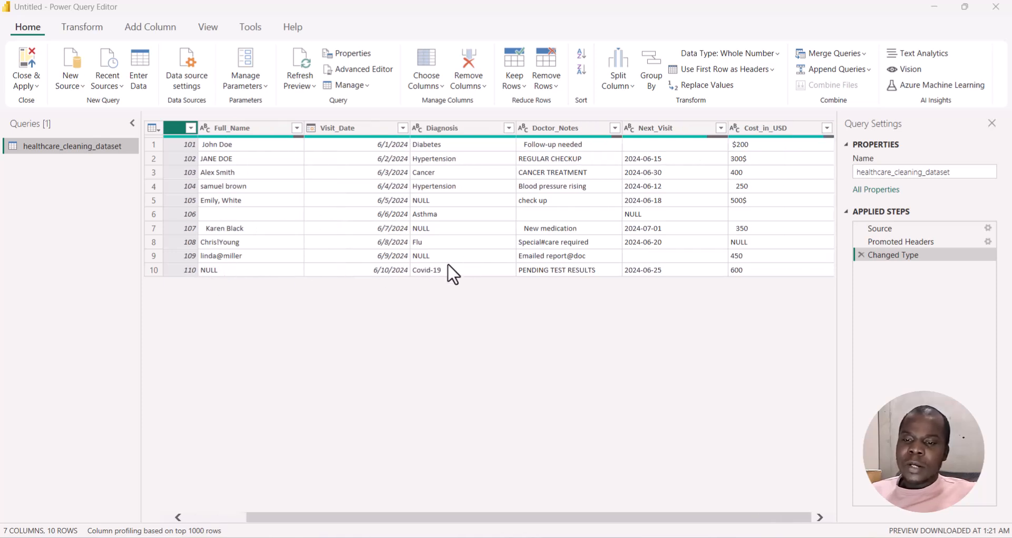
{"action": "scroll", "coordinate": [440, 271], "scroll_direction": "right", "scroll_amount": 1}
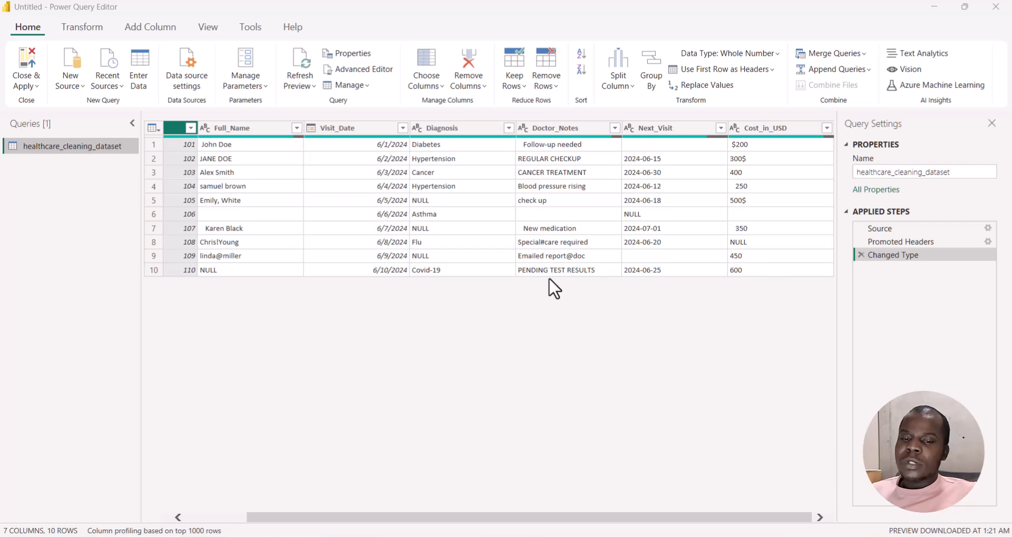
{"action": "scroll", "coordinate": [358, 250], "scroll_direction": "left", "scroll_amount": 3}
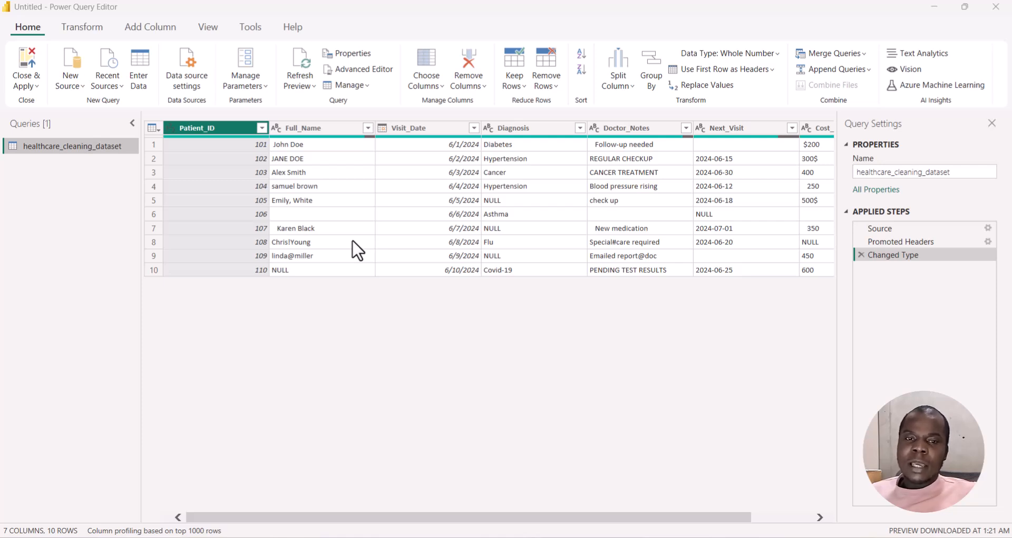
Remove the Changed Type and Promoted Headers applied steps from the healthcare_cleaning_dataset query.
{"action": "left_click", "coordinate": [861, 255]}
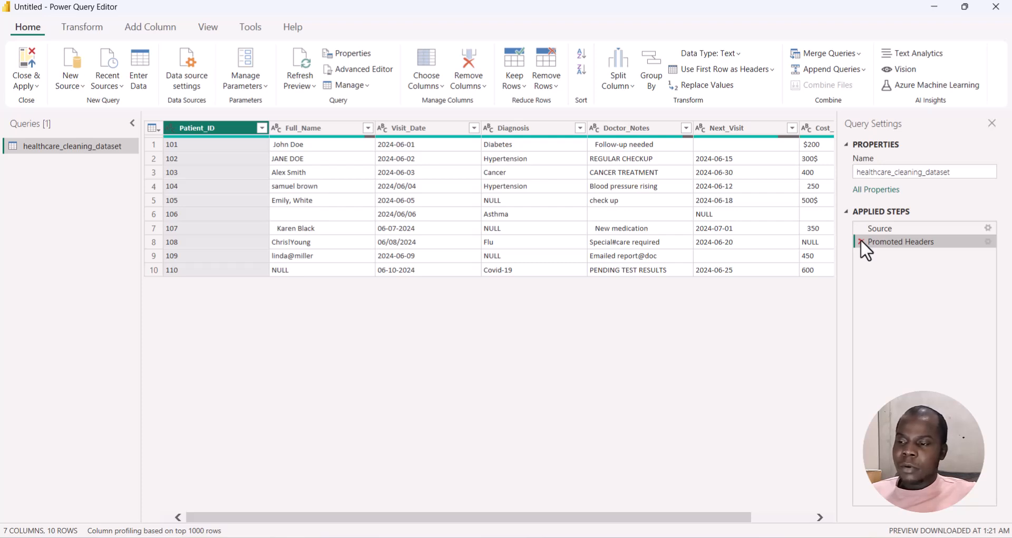
{"action": "left_click", "coordinate": [860, 240]}
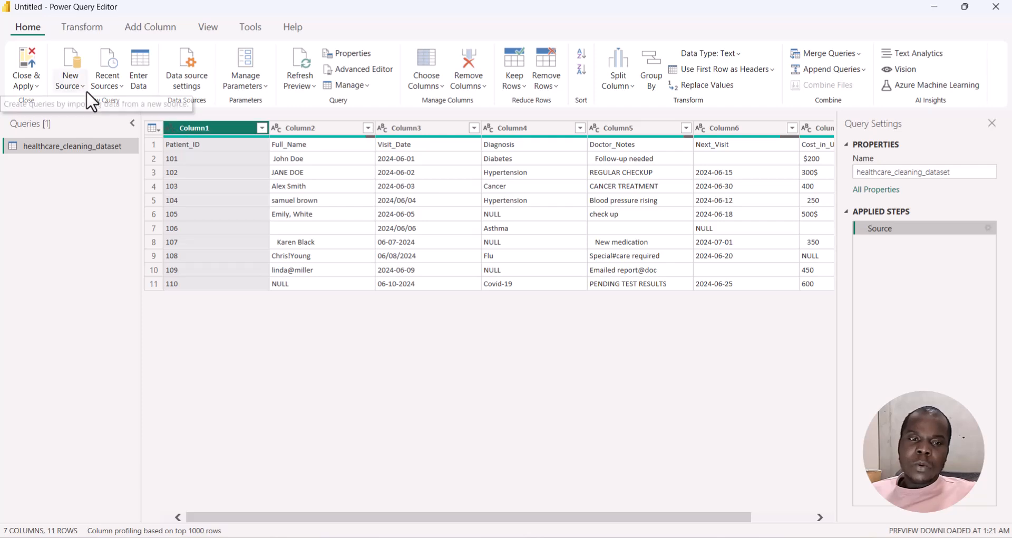
Promote the first row of the table to column headers.
{"action": "left_click", "coordinate": [79, 28]}
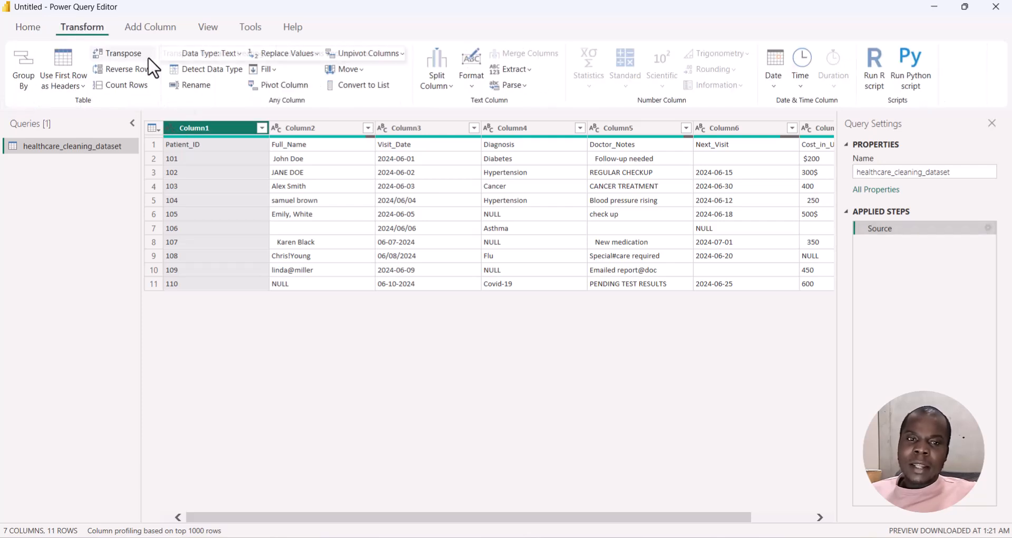
{"action": "left_click", "coordinate": [73, 85]}
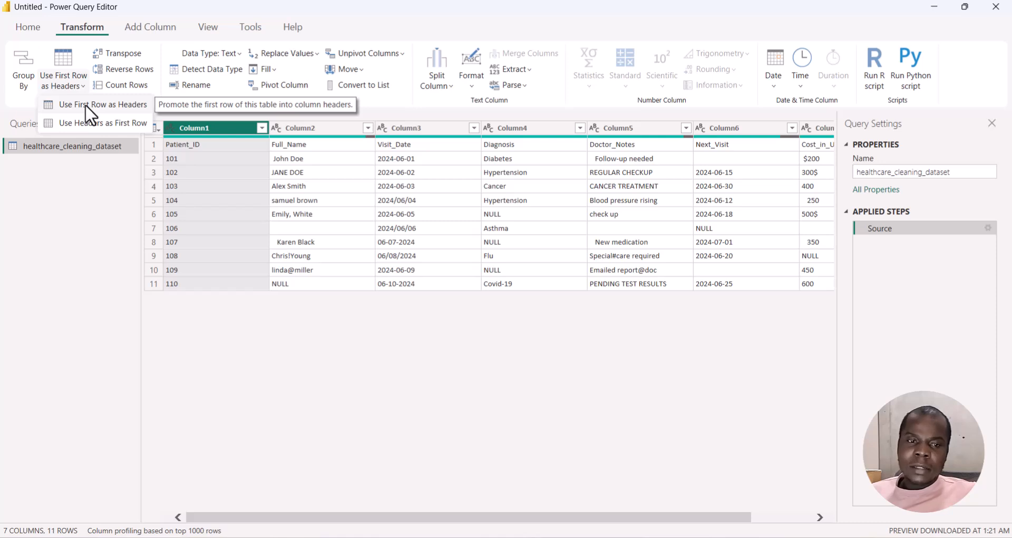
{"action": "left_click", "coordinate": [84, 104]}
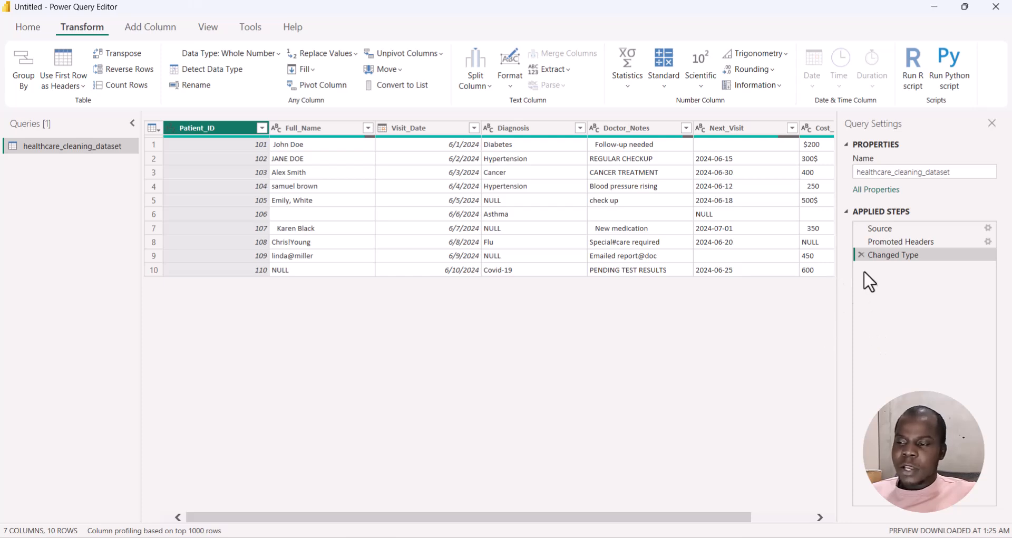
Remove the automatic Changed Type step and set the Patient_ID column's data type to Whole Number.
{"action": "left_click", "coordinate": [861, 254]}
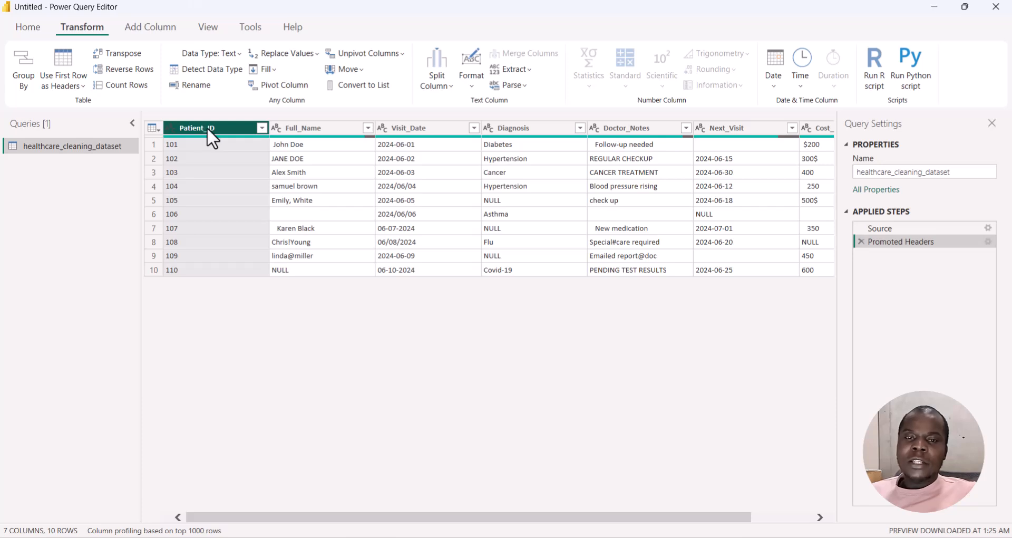
{"action": "left_click", "coordinate": [235, 55]}
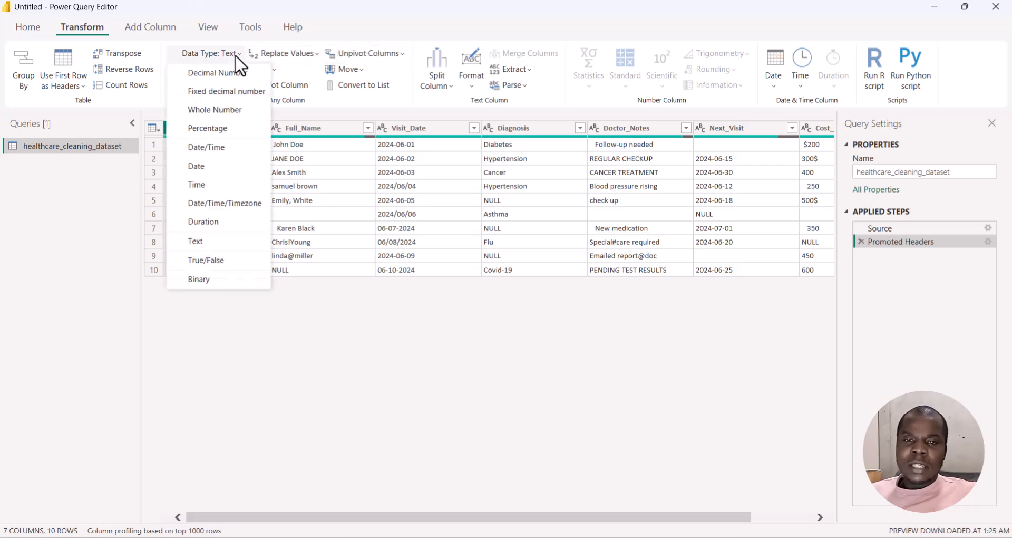
{"action": "left_click", "coordinate": [215, 111]}
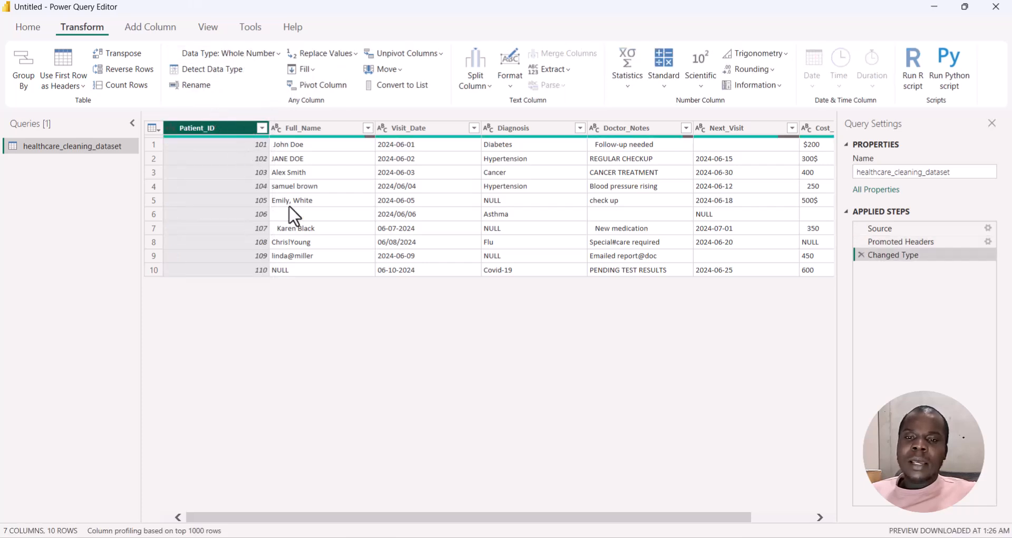
Check the data types of the Full_Name, Visit_Date and Diagnosis columns.
{"action": "left_click", "coordinate": [320, 127]}
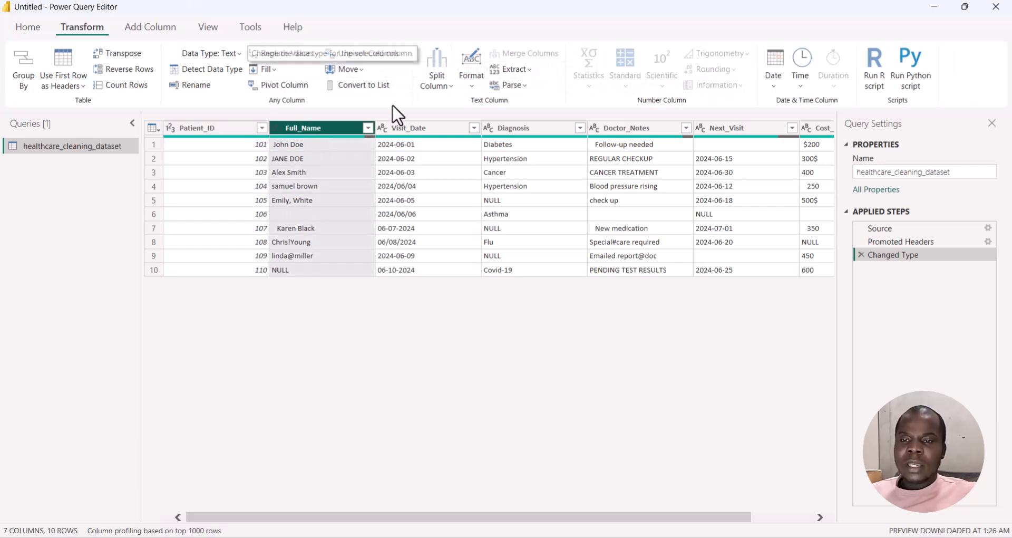
{"action": "left_click", "coordinate": [400, 127]}
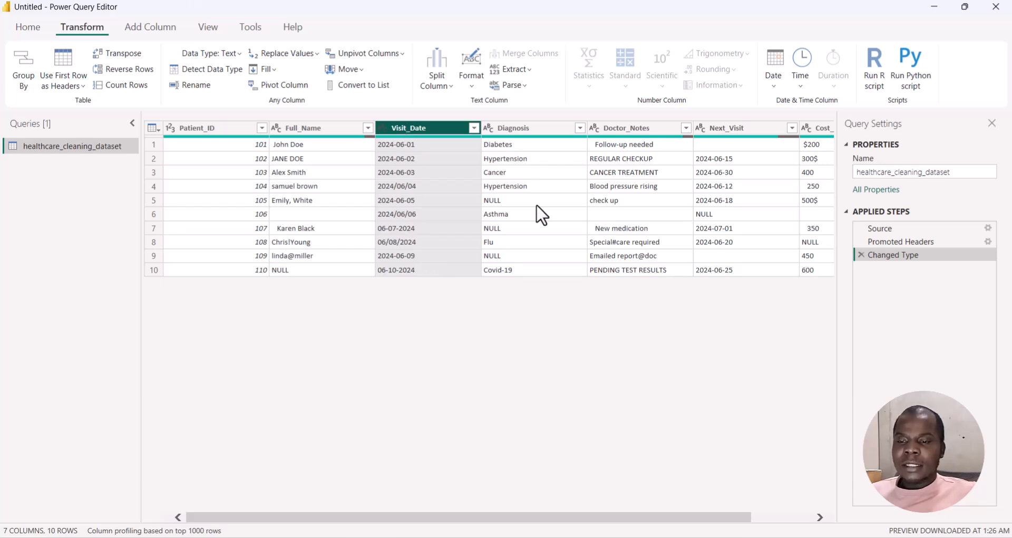
{"action": "left_click", "coordinate": [524, 127]}
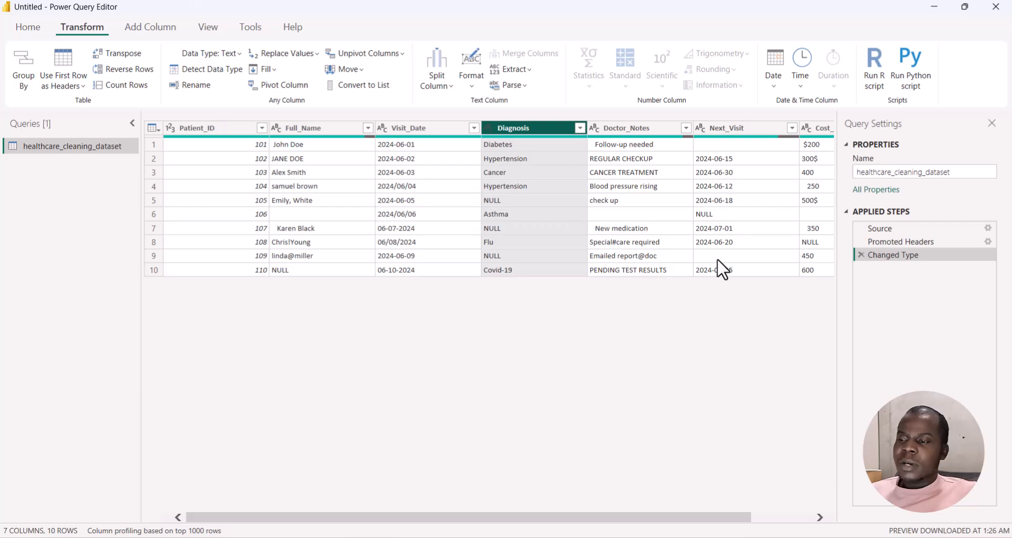
Trim the leading and trailing spaces from the Cost_in_USD column.
{"action": "scroll", "coordinate": [723, 269], "scroll_direction": "right", "scroll_amount": 2}
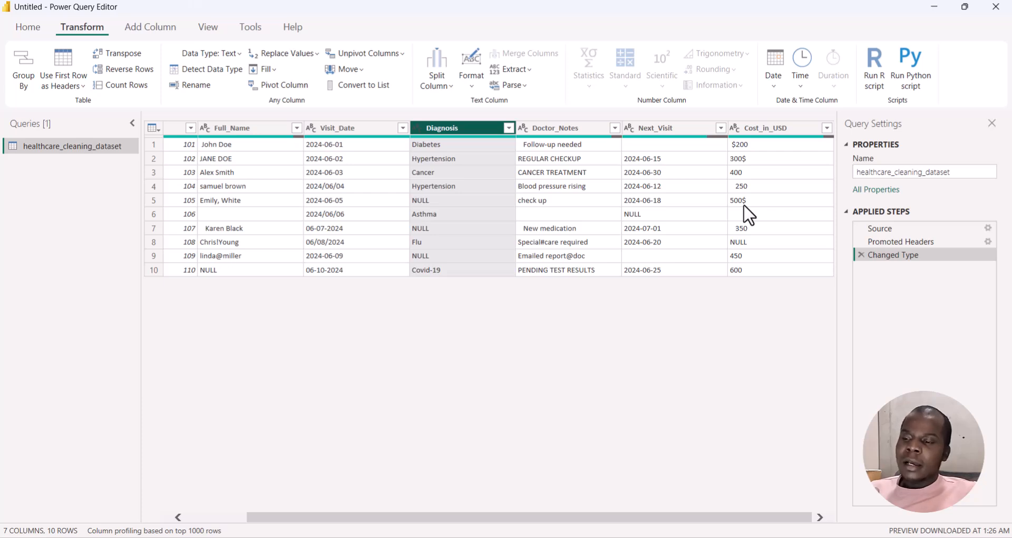
{"action": "left_click", "coordinate": [751, 128]}
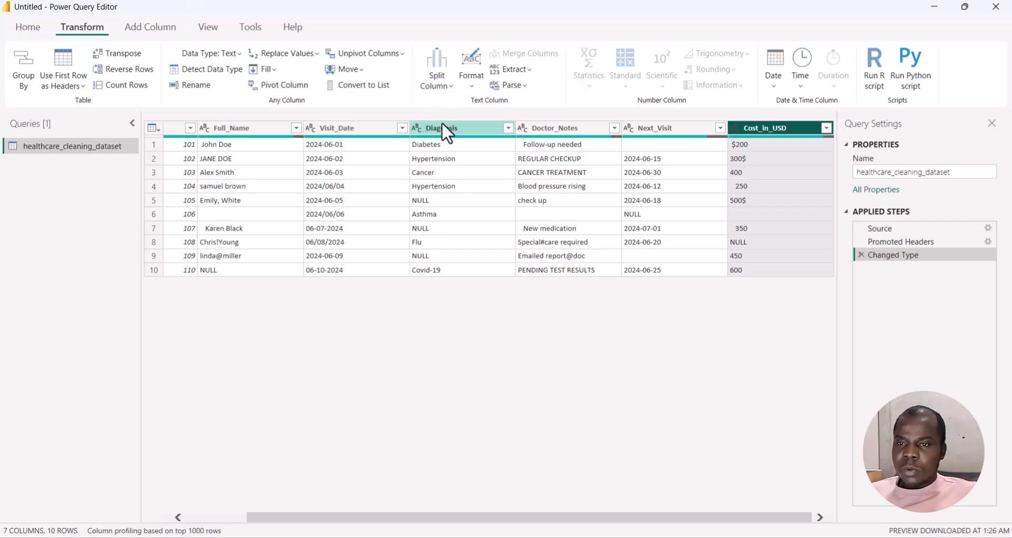
{"action": "left_click", "coordinate": [471, 87]}
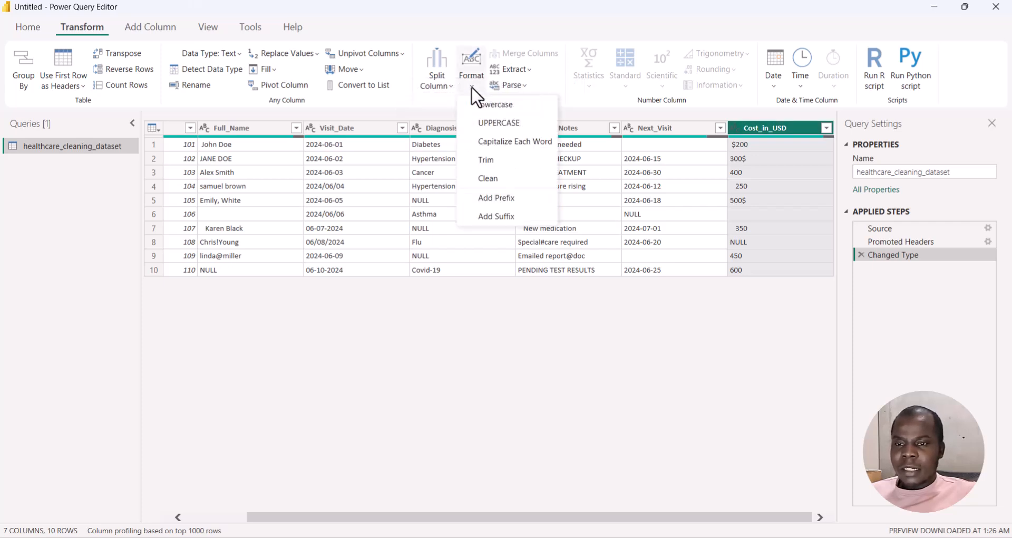
{"action": "left_click", "coordinate": [488, 159]}
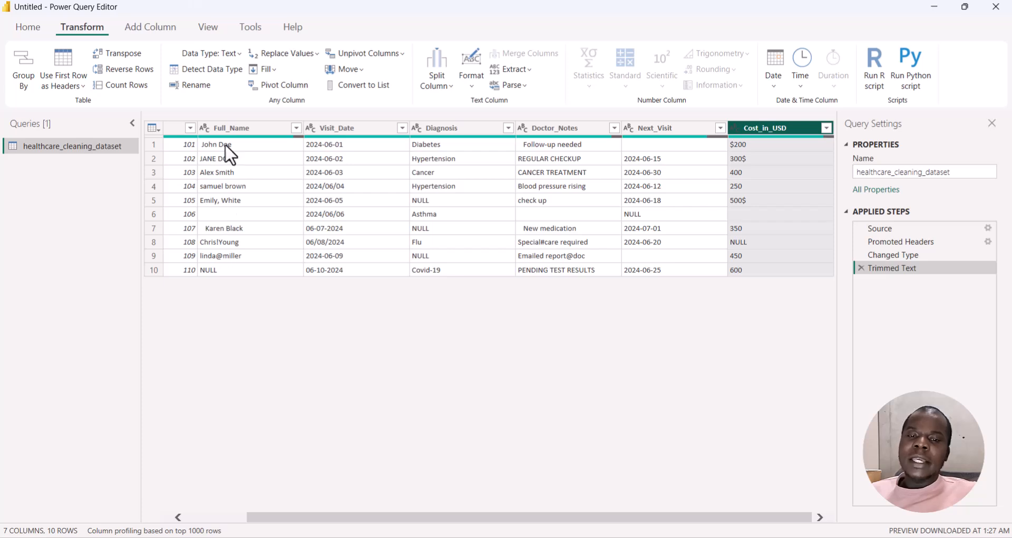
Convert the text in the Full_Name column to lowercase.
{"action": "left_click", "coordinate": [223, 126]}
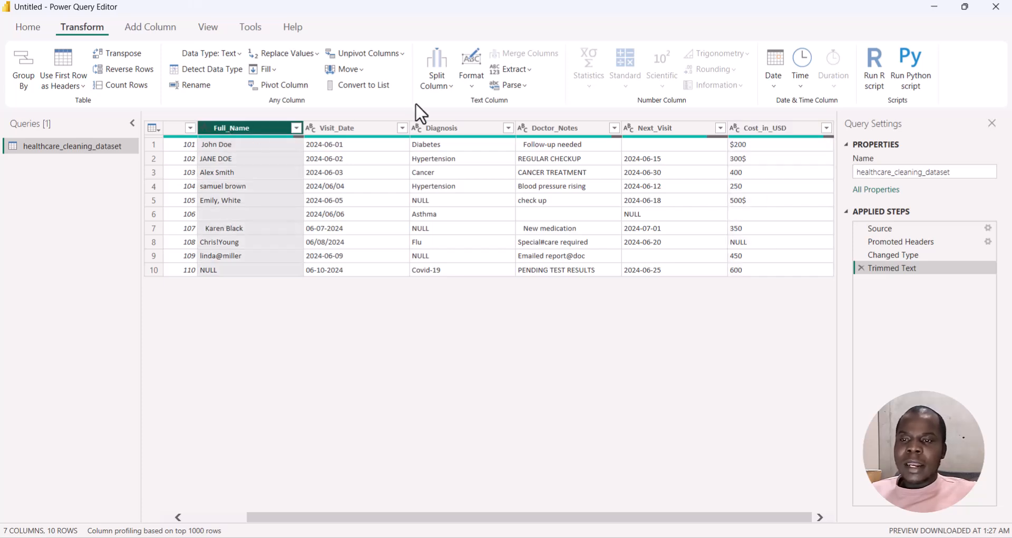
{"action": "left_click", "coordinate": [471, 87]}
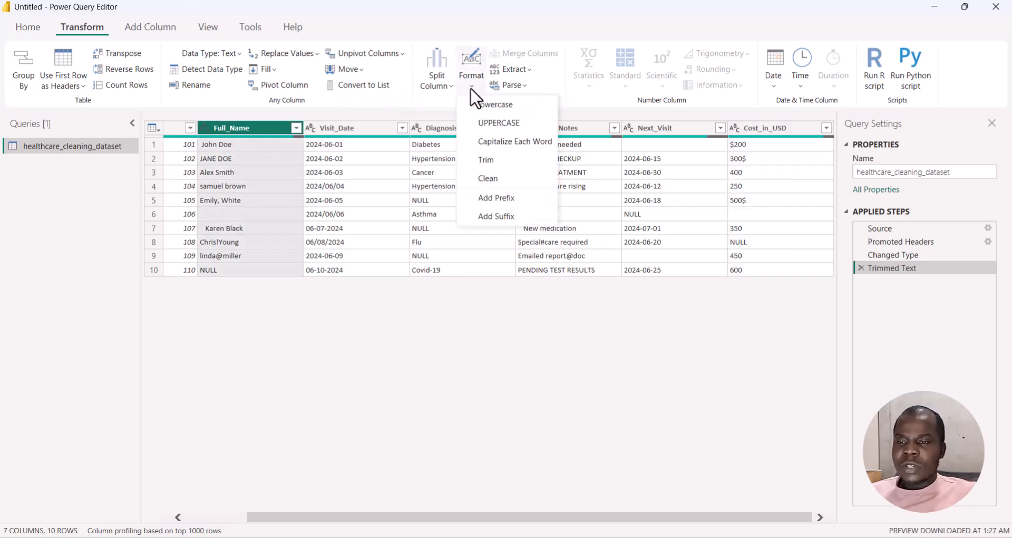
{"action": "left_click", "coordinate": [501, 109]}
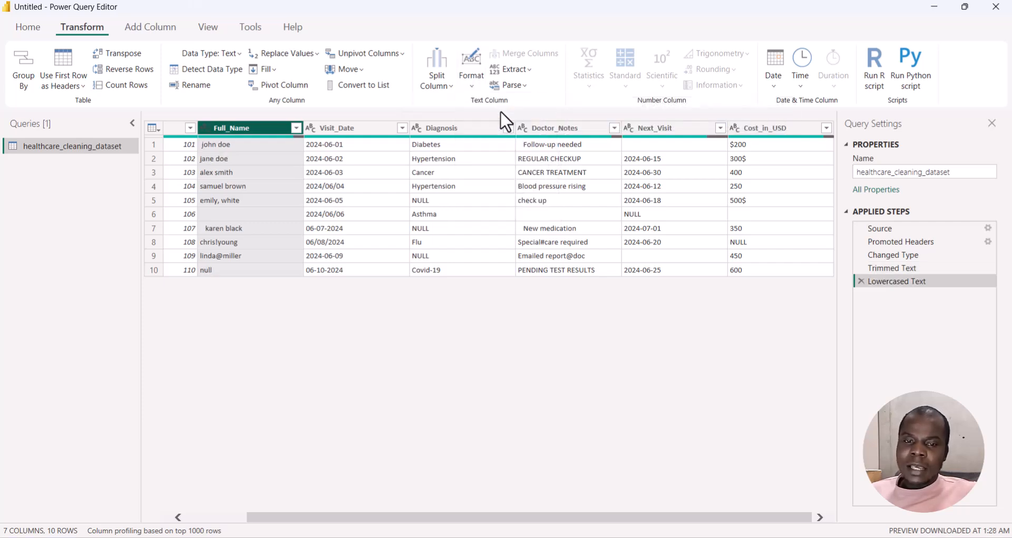
Convert the text in the Full_Name column to uppercase.
{"action": "left_click", "coordinate": [472, 84]}
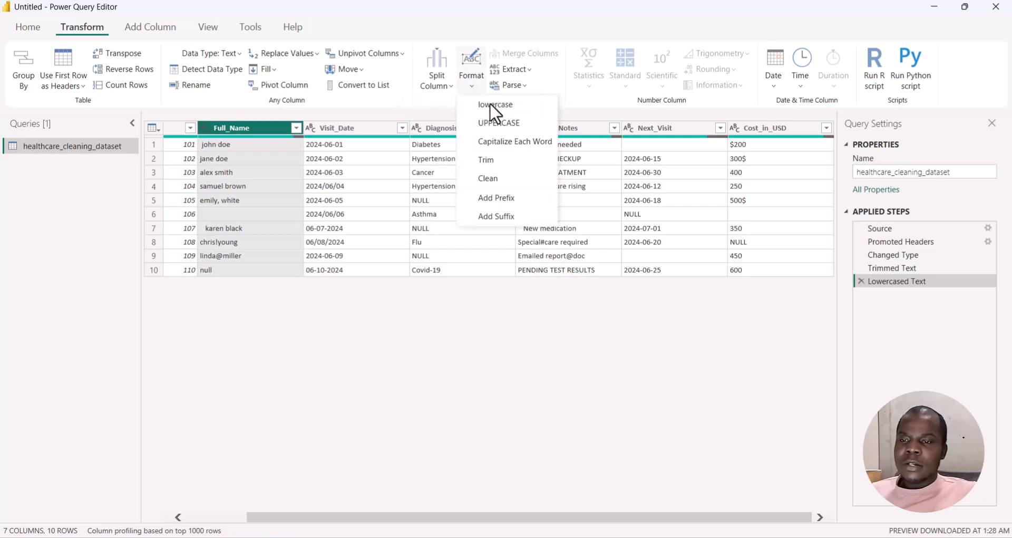
{"action": "left_click", "coordinate": [504, 123]}
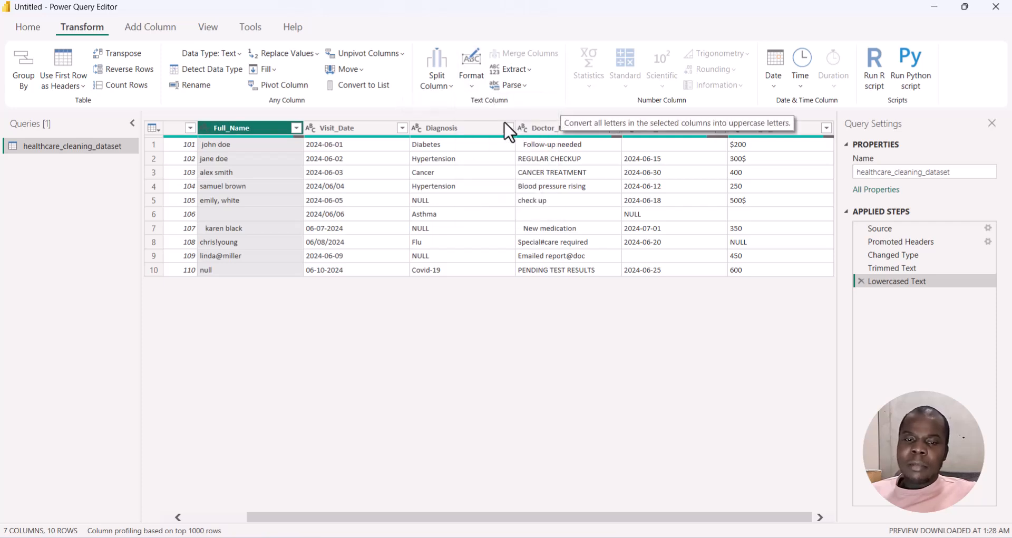
{"action": "left_click", "coordinate": [451, 89]}
{"action": "left_click", "coordinate": [471, 76]}
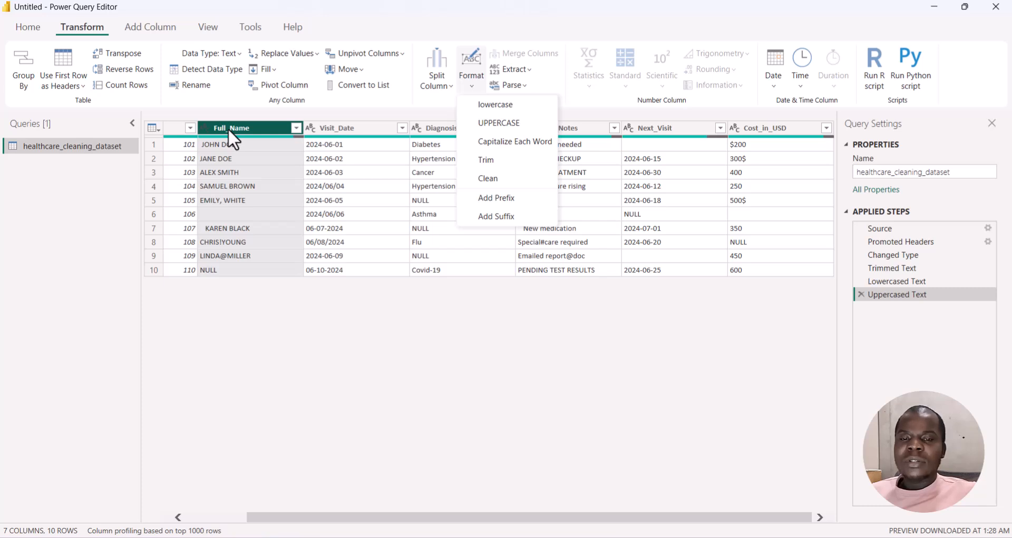
{"action": "left_click", "coordinate": [446, 90]}
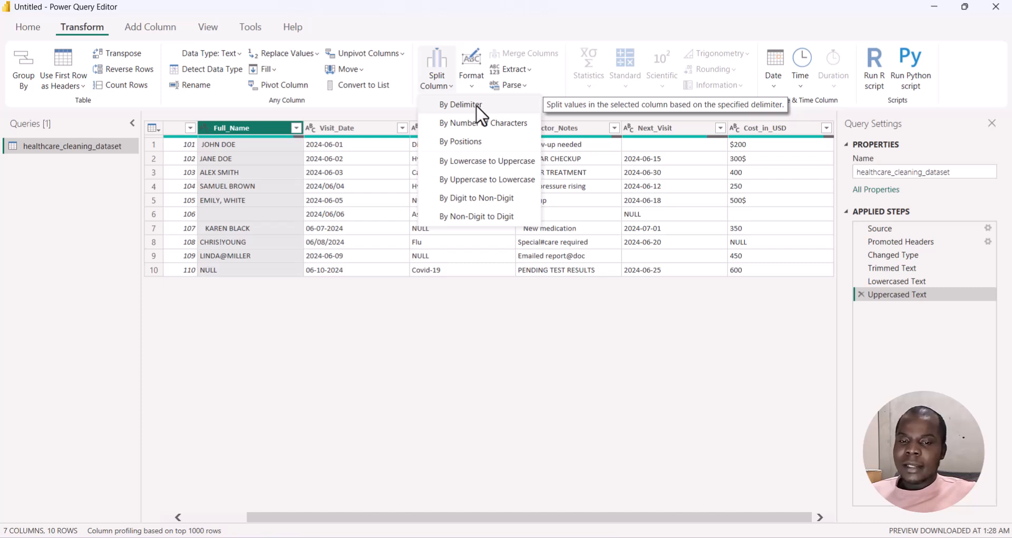
Remove the commas from the Full_Name column by replacing "," with an empty value.
{"action": "left_click", "coordinate": [240, 127]}
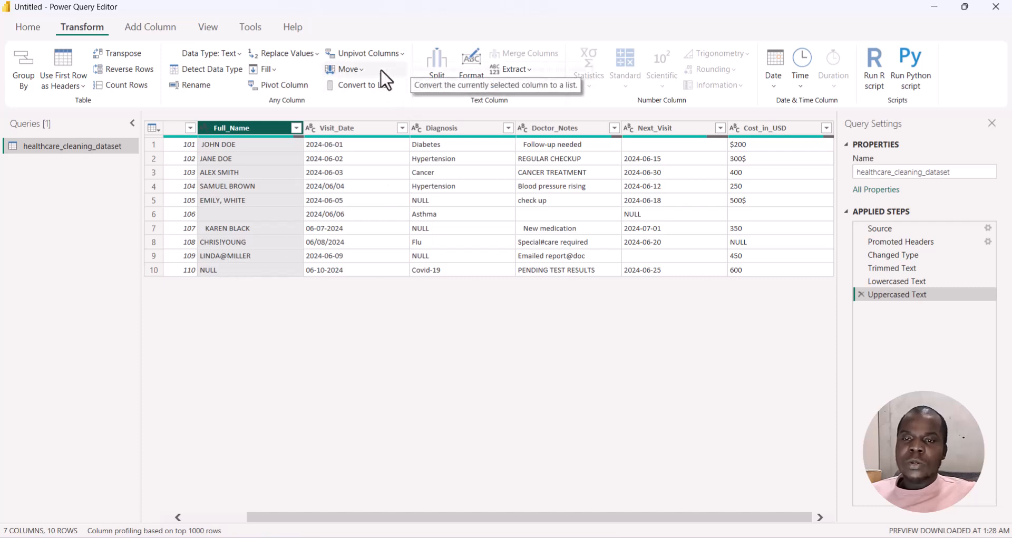
{"action": "left_click", "coordinate": [293, 51]}
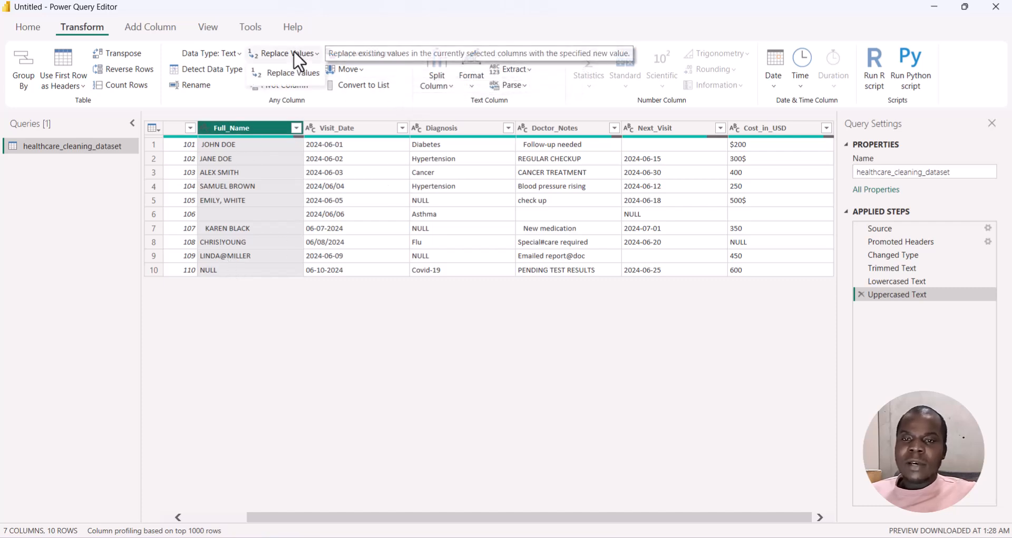
{"action": "left_click", "coordinate": [298, 78]}
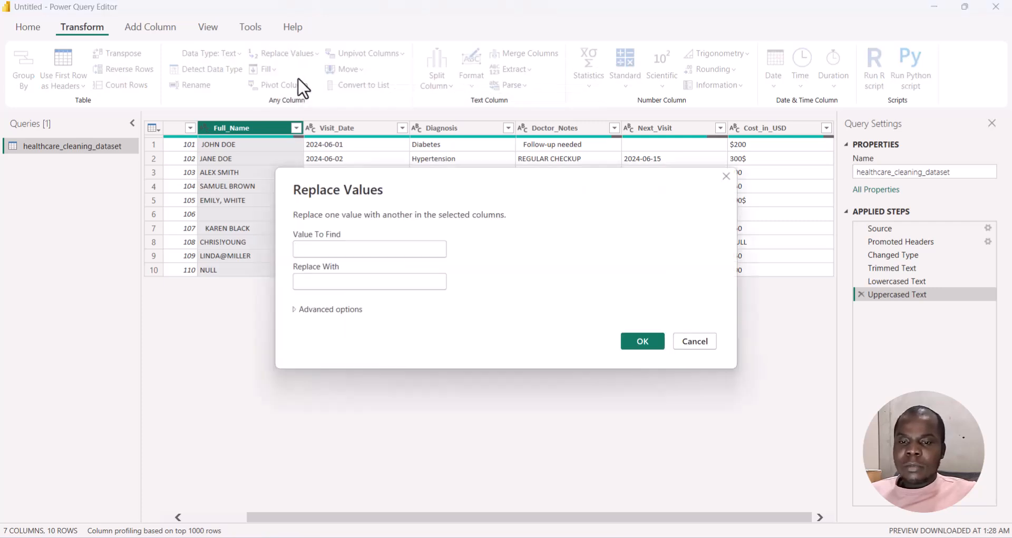
{"action": "left_click", "coordinate": [311, 250]}
{"action": "type", "text": ","}
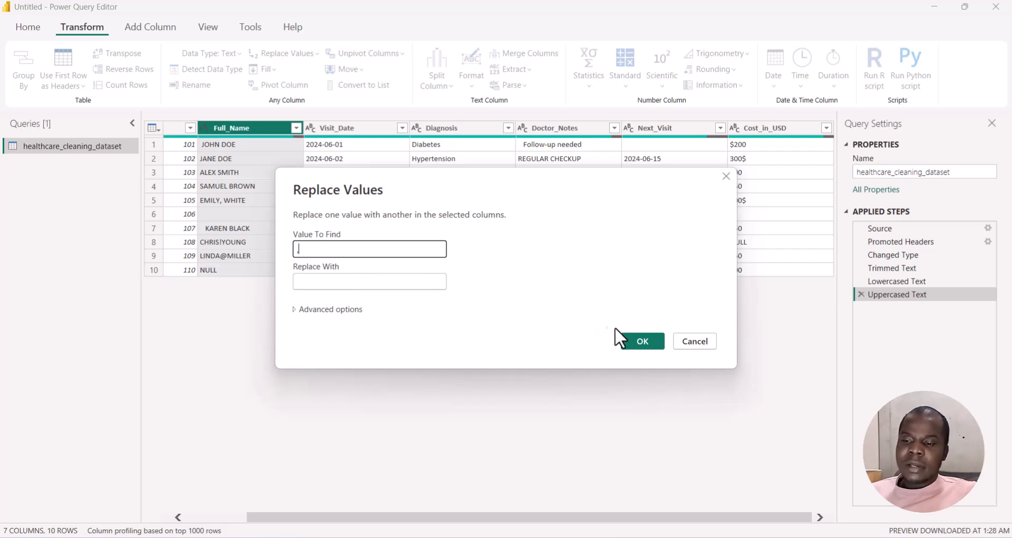
{"action": "left_click", "coordinate": [644, 343]}
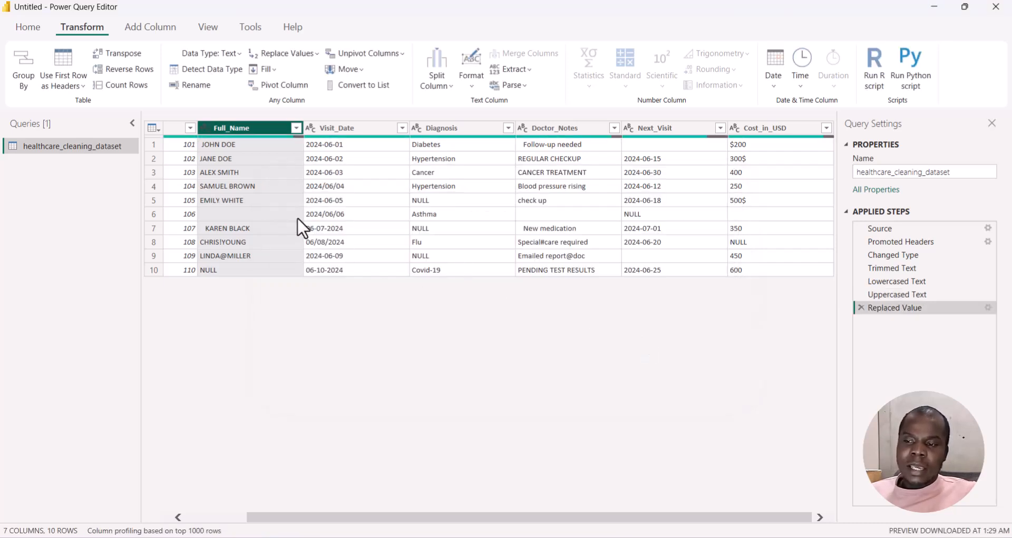
Replace the exclamation mark "!" with a space in the Full_Name column.
{"action": "right_click", "coordinate": [252, 127]}
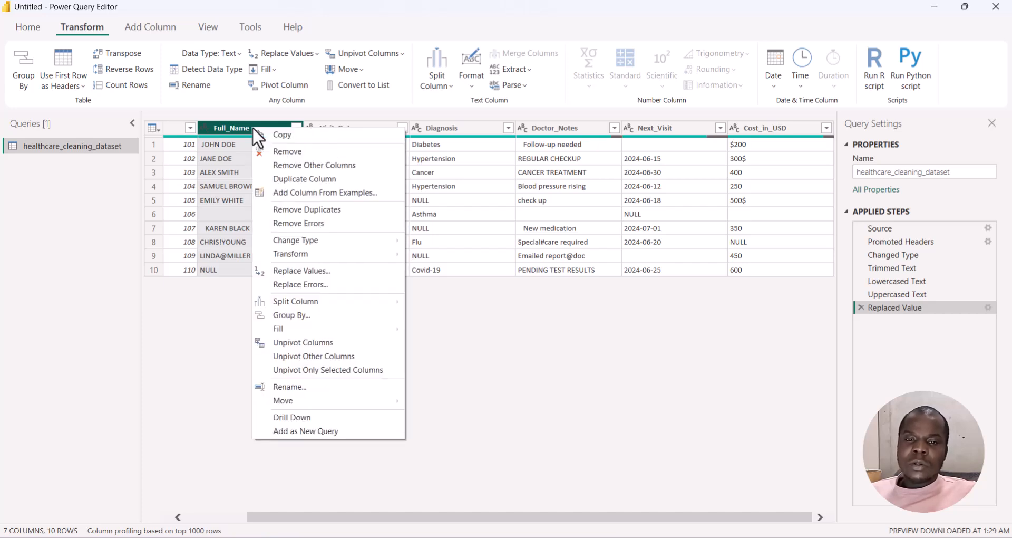
{"action": "left_click", "coordinate": [294, 52]}
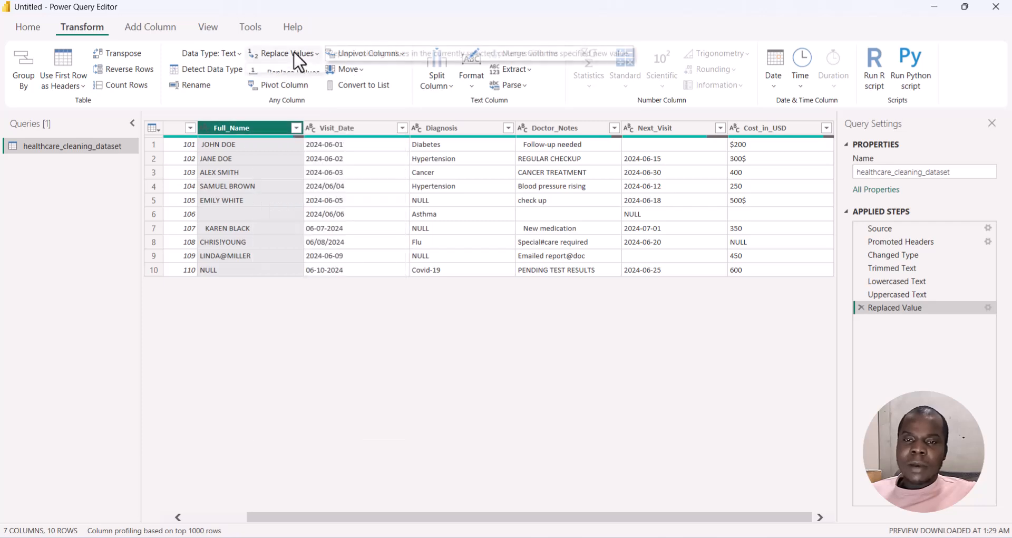
{"action": "left_click", "coordinate": [295, 73]}
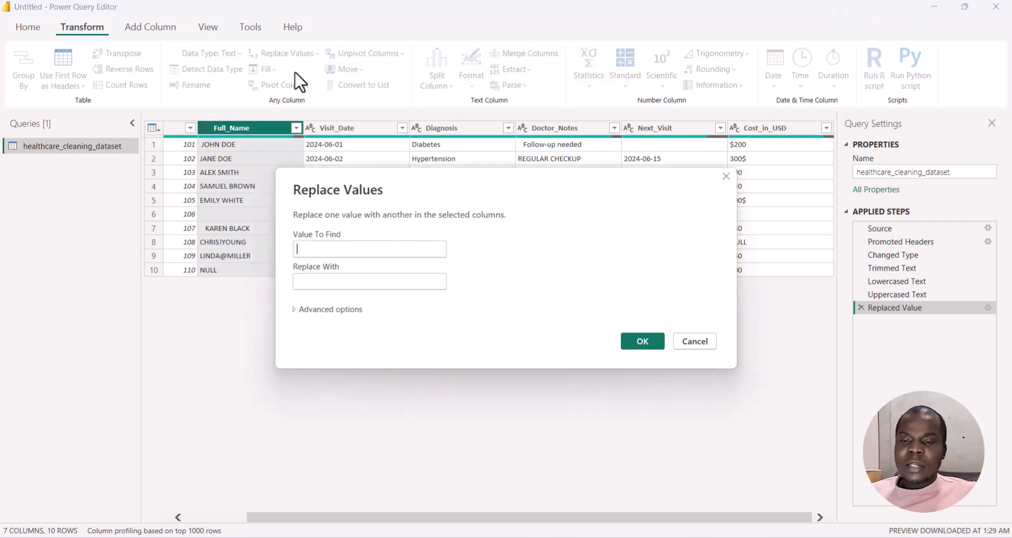
{"action": "left_click", "coordinate": [306, 252]}
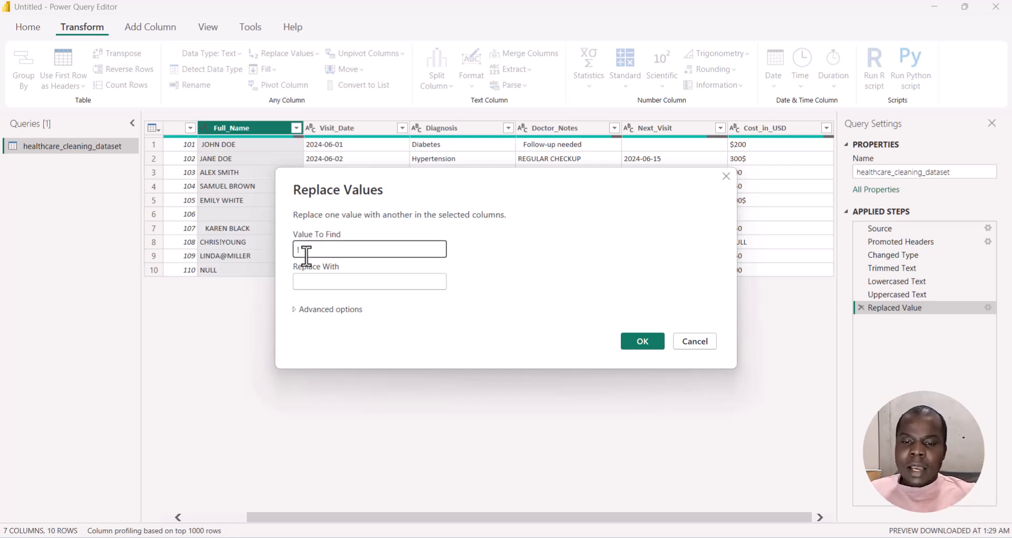
{"action": "left_click", "coordinate": [357, 282]}
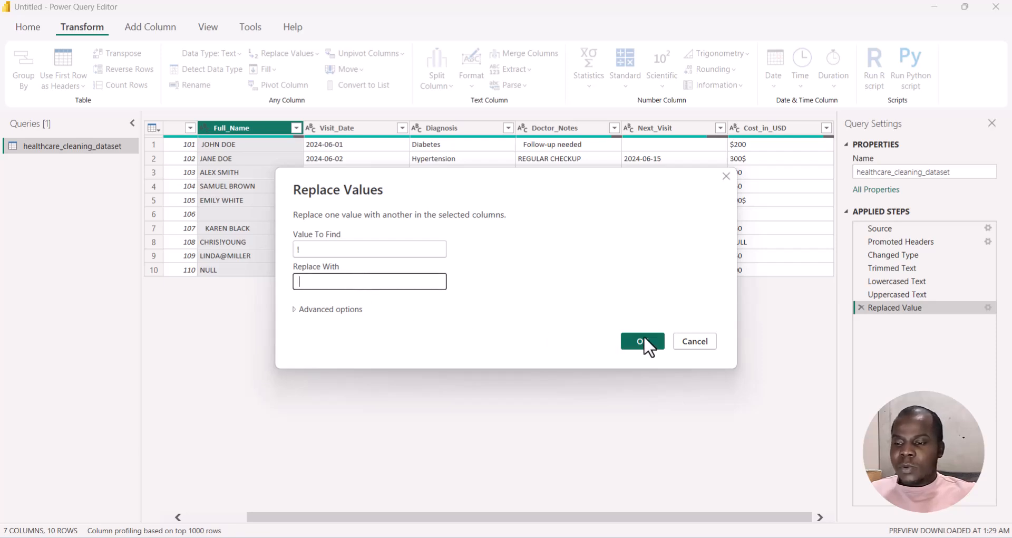
{"action": "left_click", "coordinate": [642, 341]}
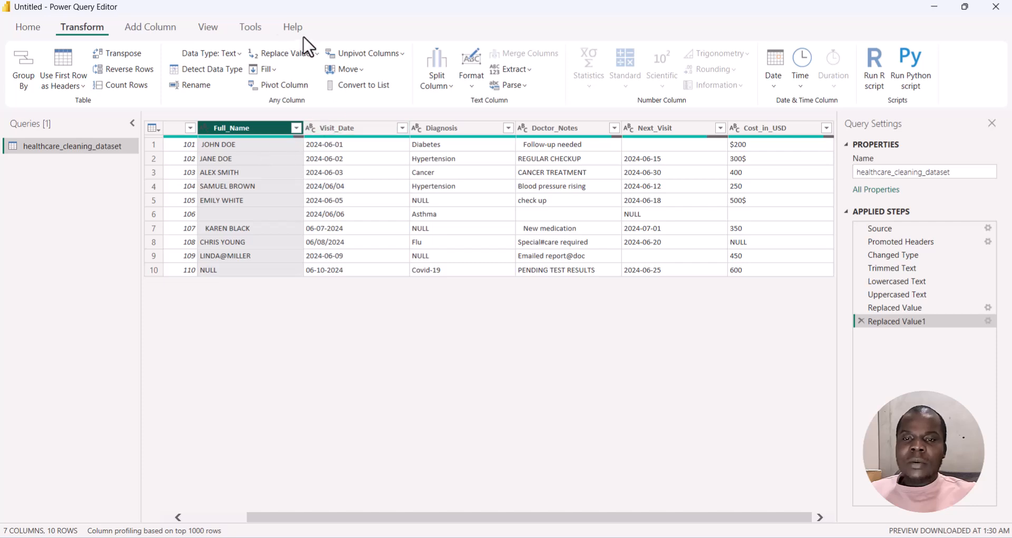
Replace the "@" character with a space in the Full_Name column.
{"action": "left_click", "coordinate": [288, 54]}
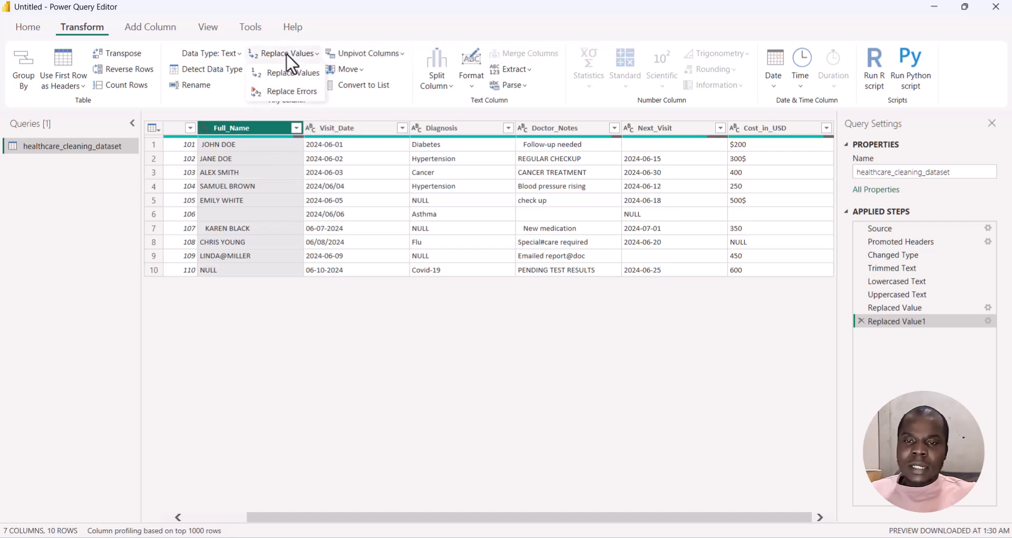
{"action": "left_click", "coordinate": [292, 76]}
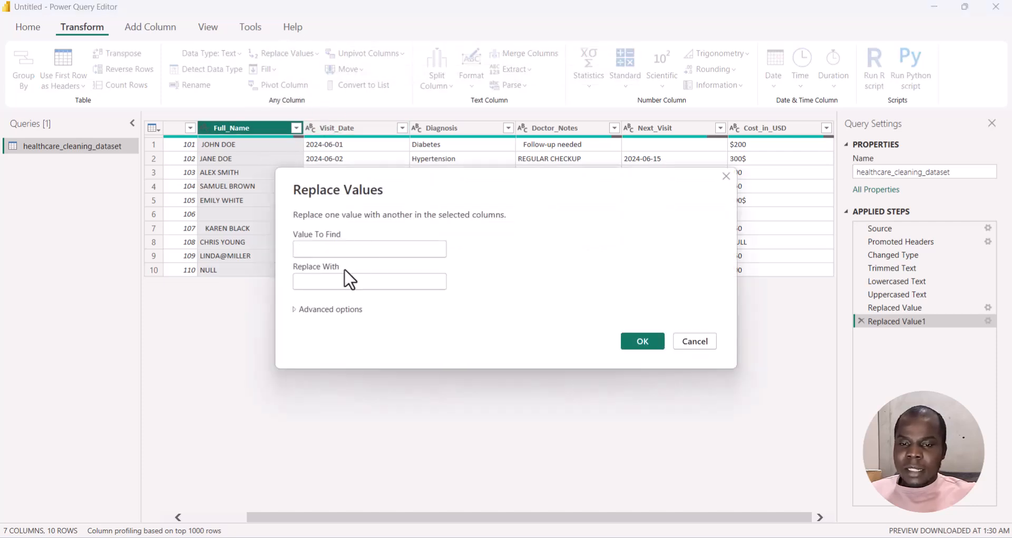
{"action": "left_click", "coordinate": [312, 250]}
{"action": "type", "text": "@"}
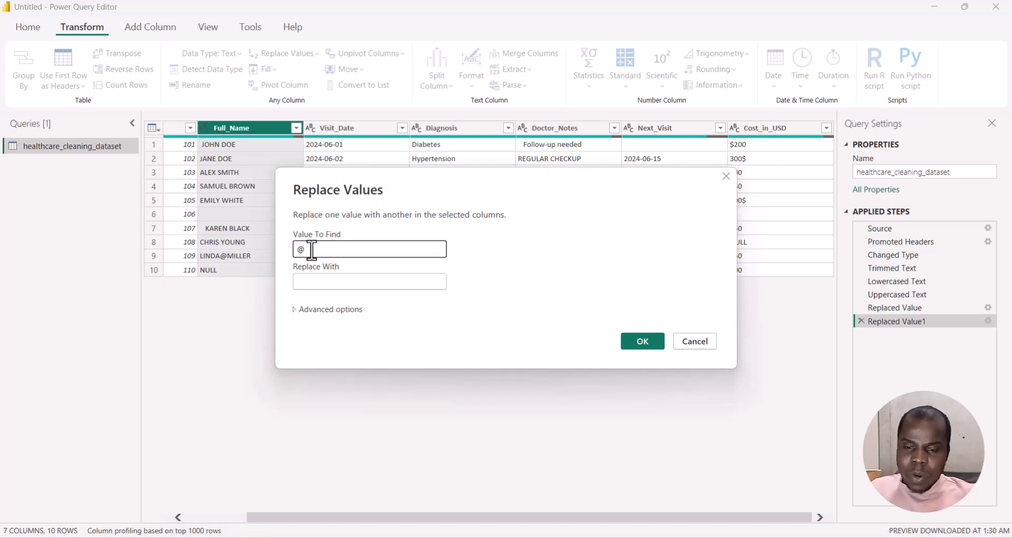
{"action": "left_click", "coordinate": [315, 281]}
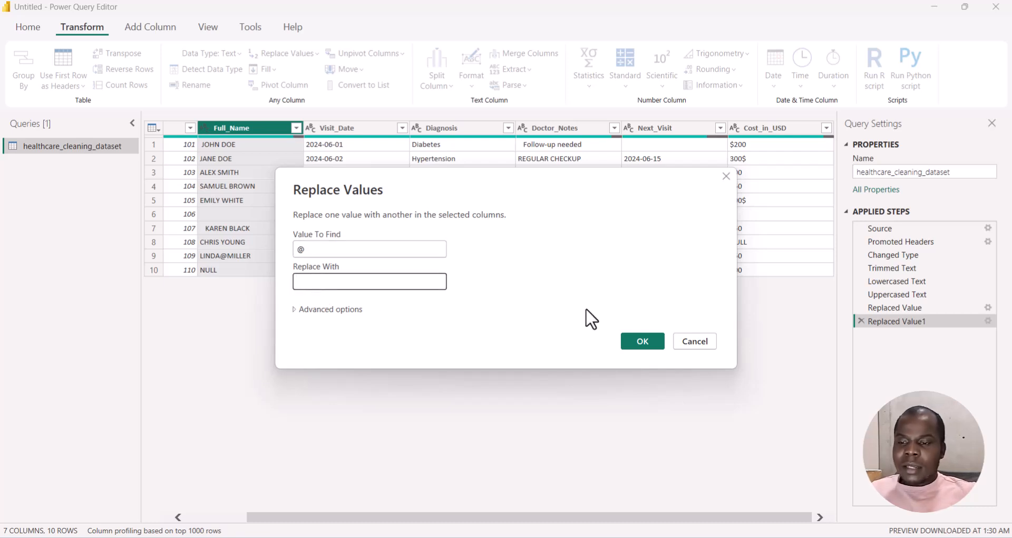
{"action": "left_click", "coordinate": [641, 343]}
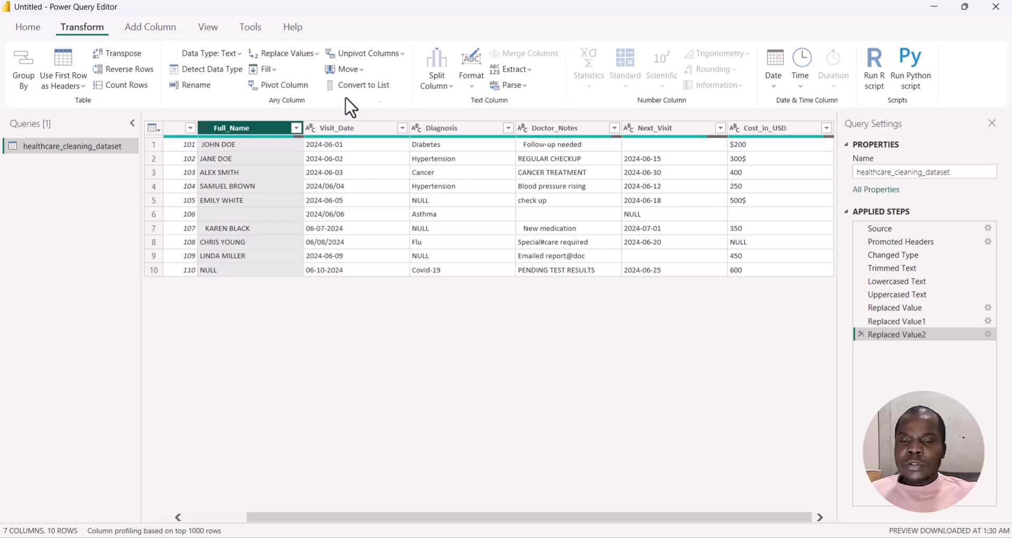
Trim the leading and trailing spaces from the Full_Name column.
{"action": "left_click", "coordinate": [472, 85]}
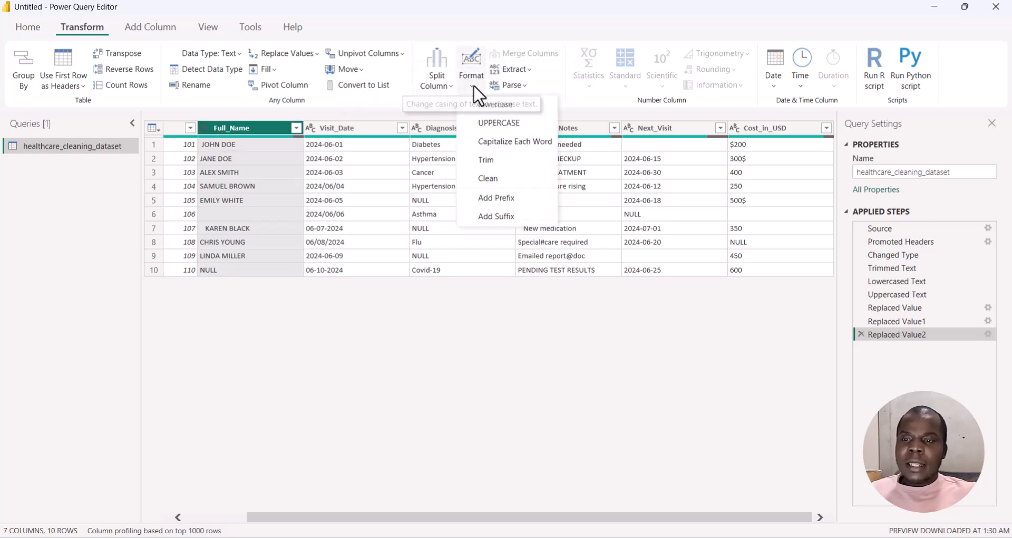
{"action": "left_click", "coordinate": [486, 159]}
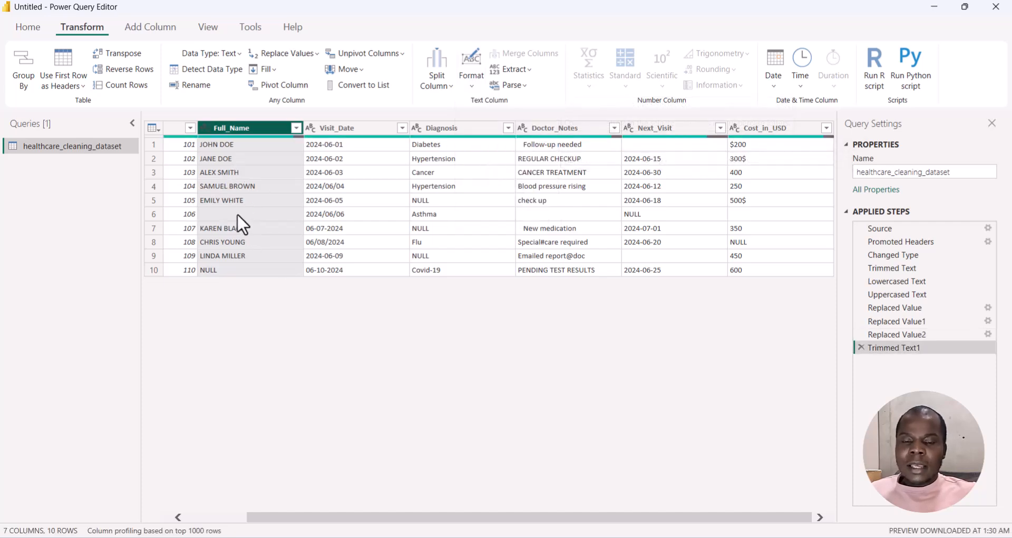
Split the Full_Name column by the Space delimiter at each occurrence of the delimiter.
{"action": "right_click", "coordinate": [233, 137]}
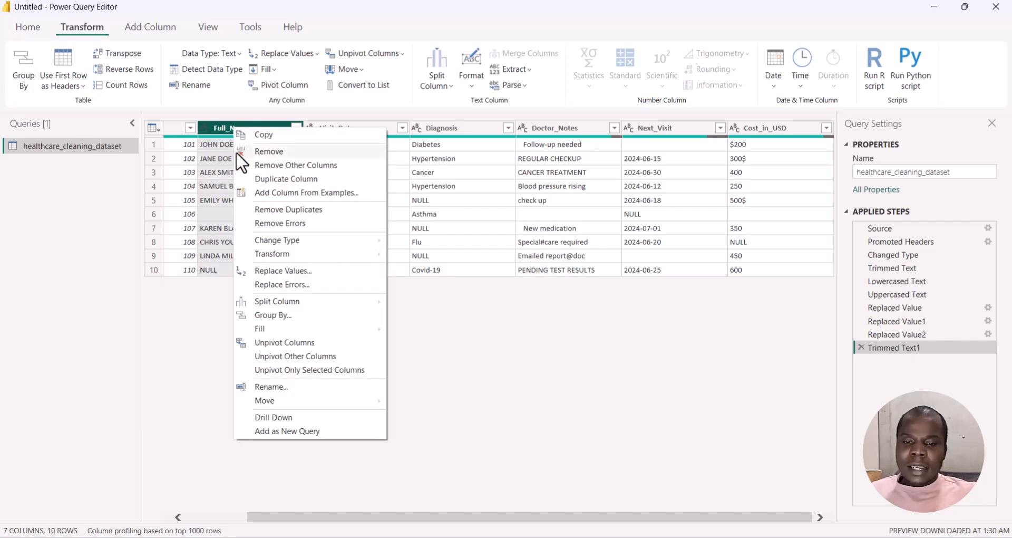
{"action": "mouse_move", "coordinate": [272, 299]}
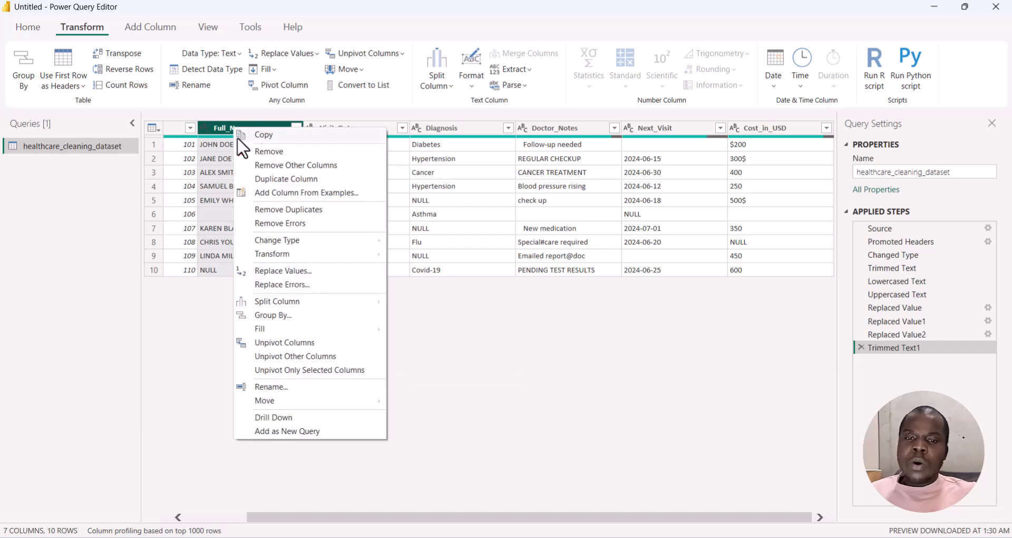
{"action": "left_click", "coordinate": [214, 125]}
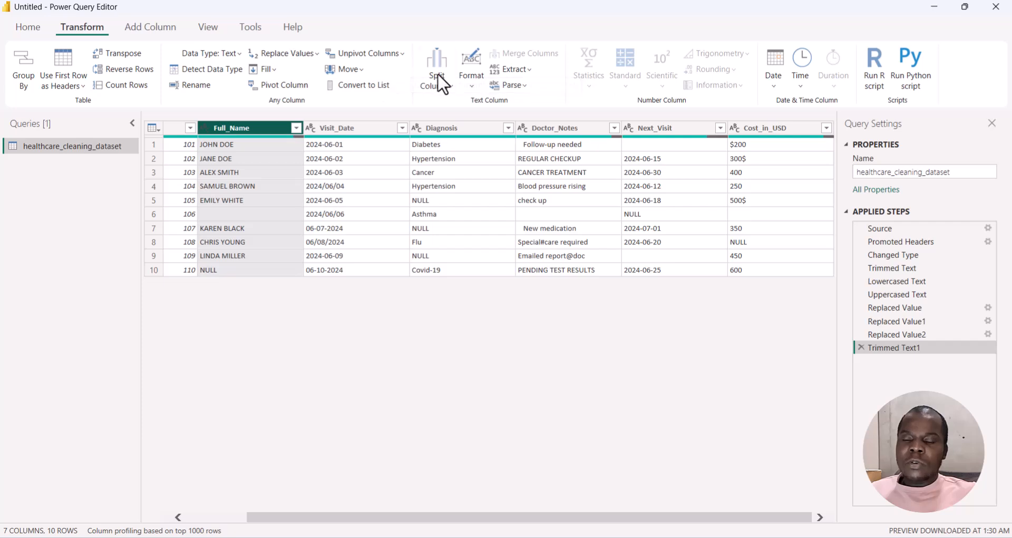
{"action": "left_click", "coordinate": [449, 84]}
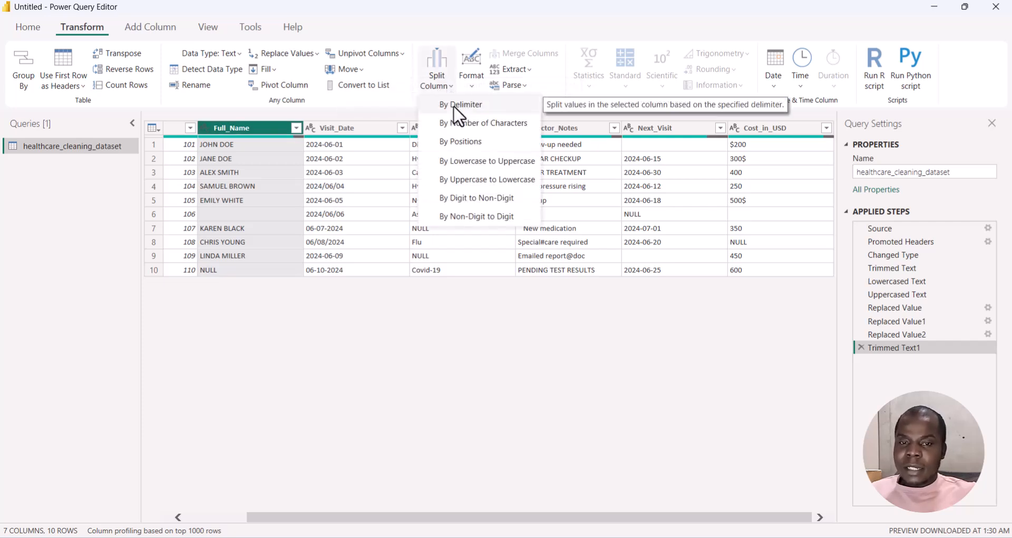
{"action": "left_click", "coordinate": [454, 108]}
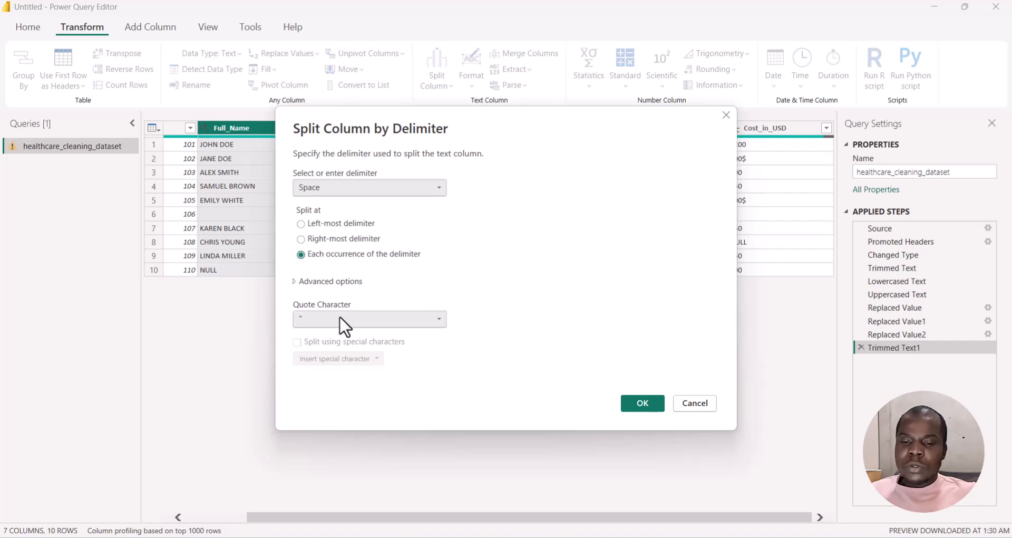
{"action": "left_click", "coordinate": [651, 405]}
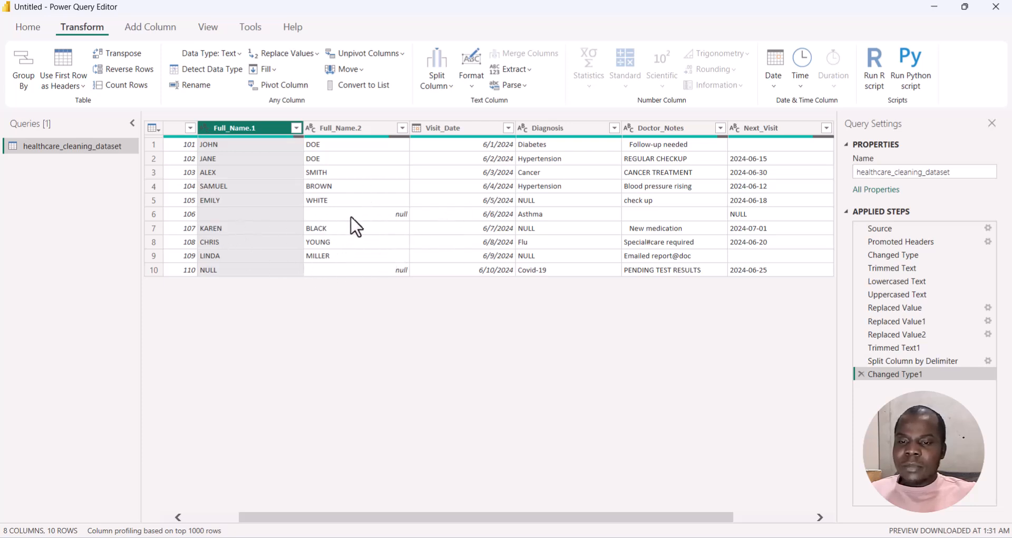
Filter out the rows with the value NULL in the Full_Name.1 column.
{"action": "scroll", "coordinate": [556, 226], "scroll_direction": "right", "scroll_amount": 1}
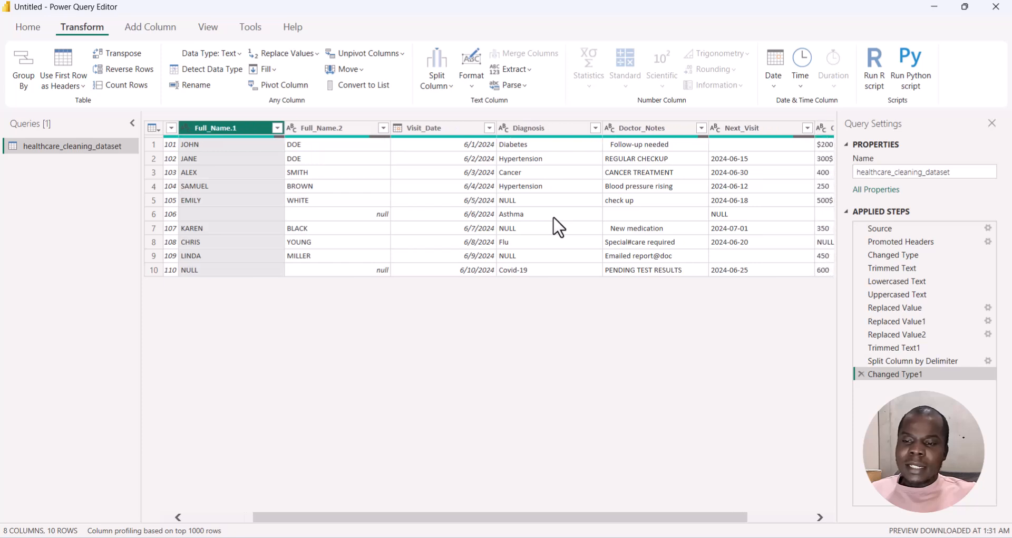
{"action": "scroll", "coordinate": [404, 238], "scroll_direction": "left", "scroll_amount": 3}
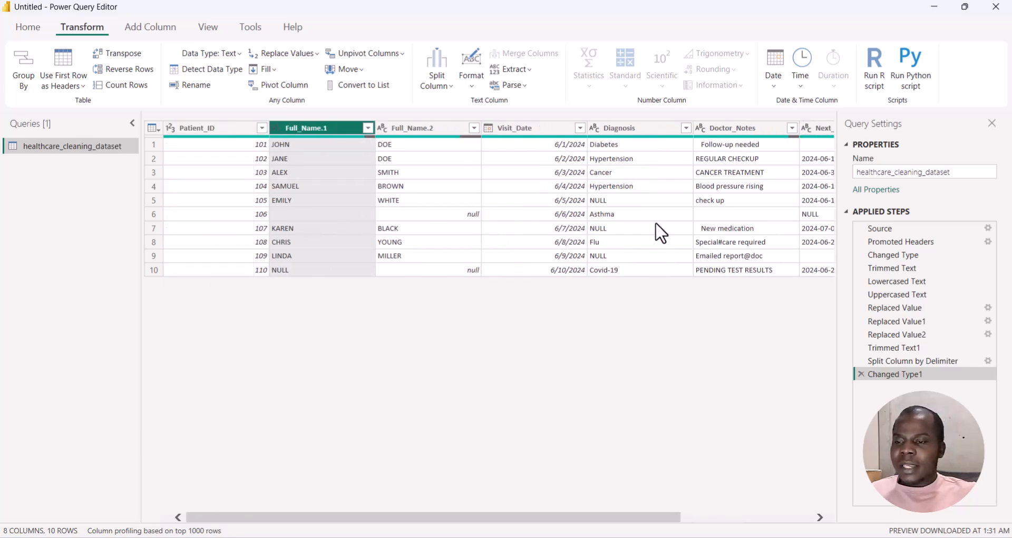
{"action": "scroll", "coordinate": [656, 221], "scroll_direction": "right", "scroll_amount": 3}
{"action": "scroll", "coordinate": [656, 221], "scroll_direction": "left", "scroll_amount": 3}
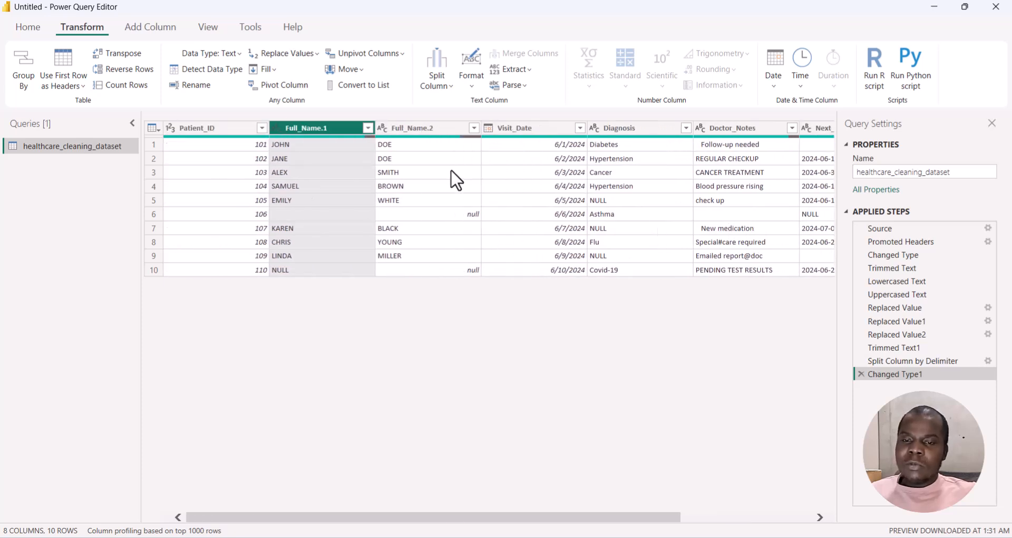
{"action": "left_click", "coordinate": [368, 128]}
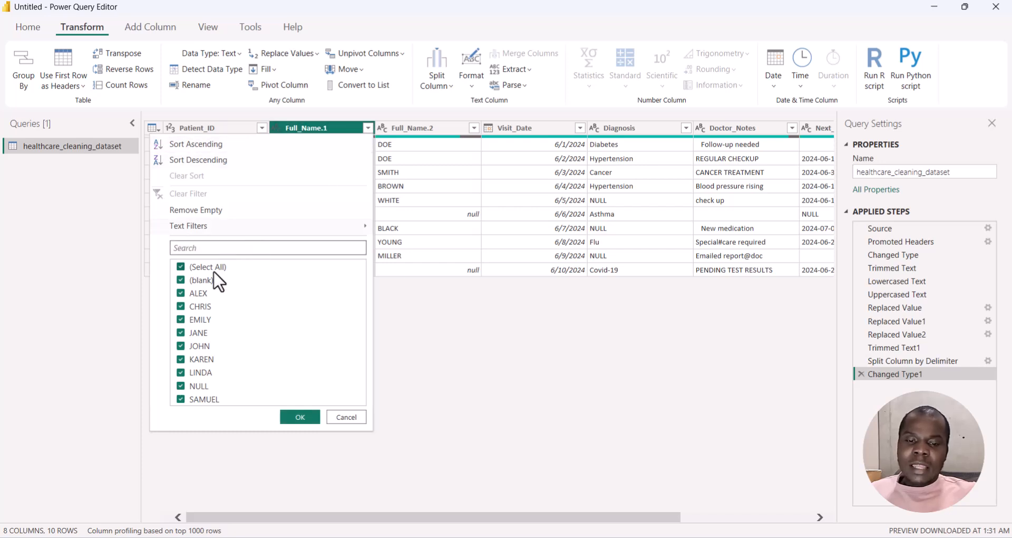
{"action": "left_click", "coordinate": [180, 385]}
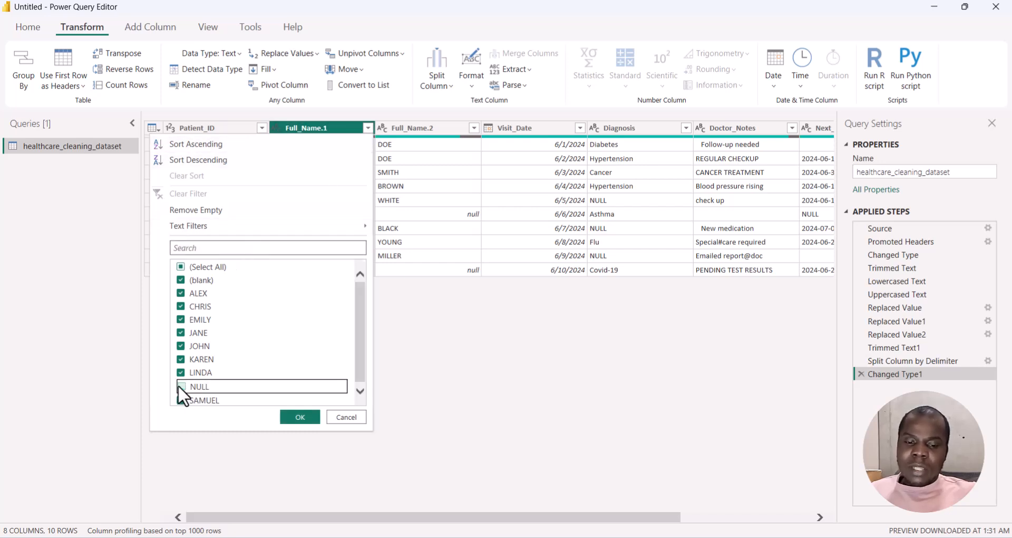
{"action": "left_click", "coordinate": [299, 417]}
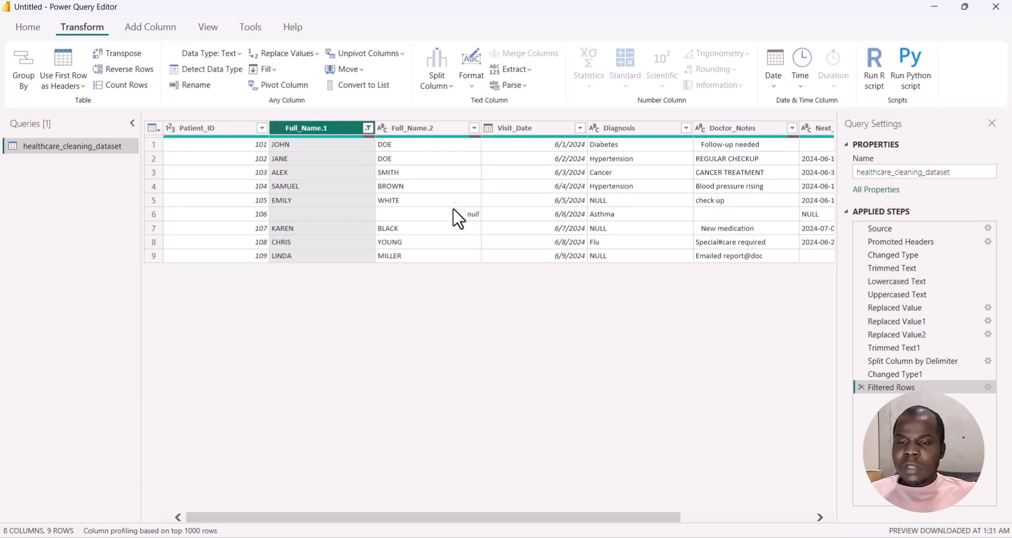
Filter out the rows with null values in the Full_Name.2 column.
{"action": "left_click", "coordinate": [430, 128]}
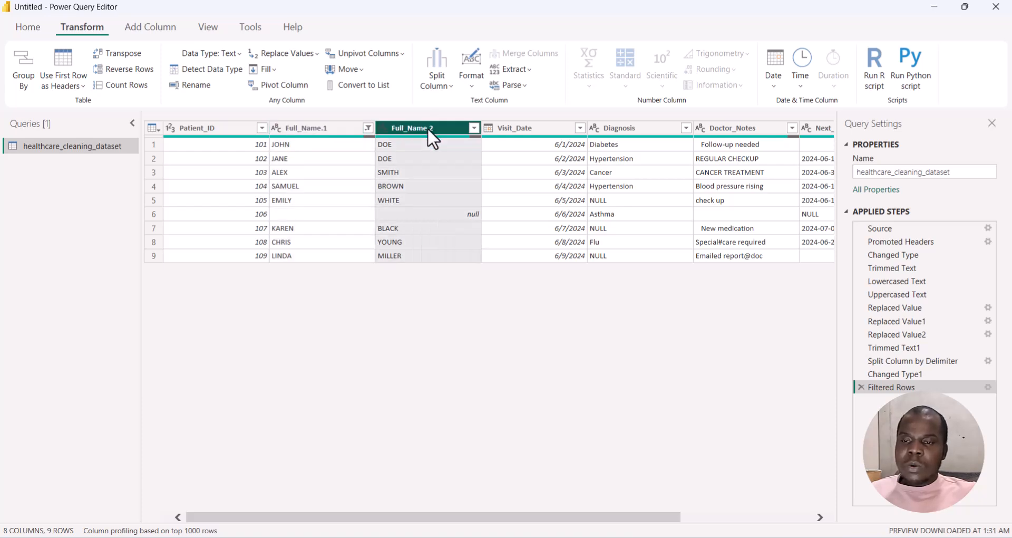
{"action": "left_click", "coordinate": [474, 128]}
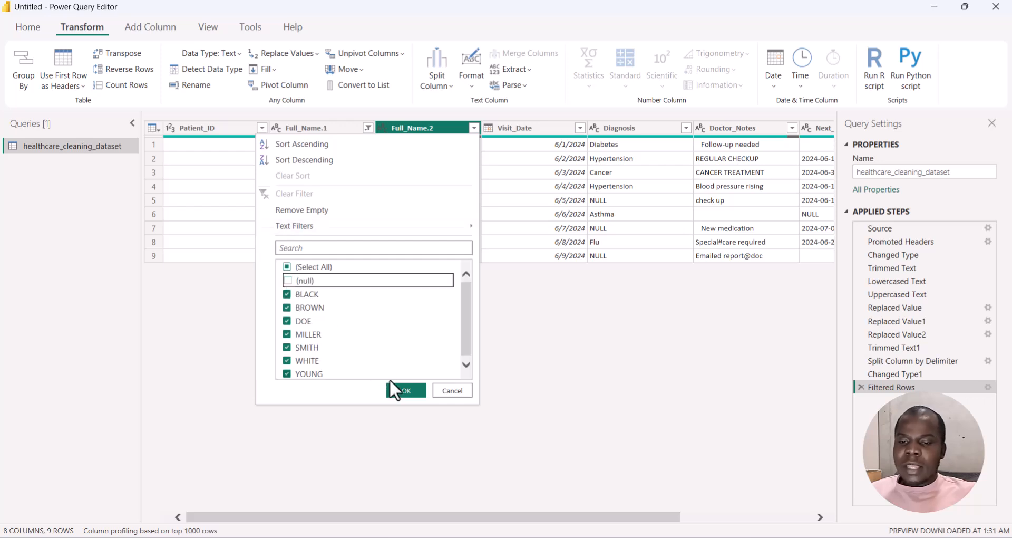
{"action": "left_click", "coordinate": [398, 390]}
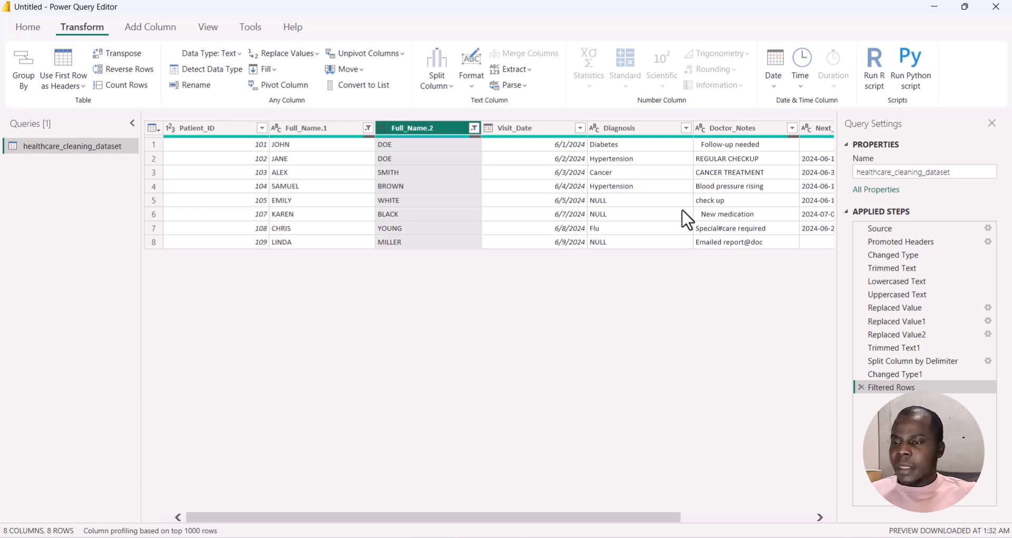
Trim the leading and trailing spaces from the Doctor_Notes column.
{"action": "scroll", "coordinate": [698, 217], "scroll_direction": "right", "scroll_amount": 3}
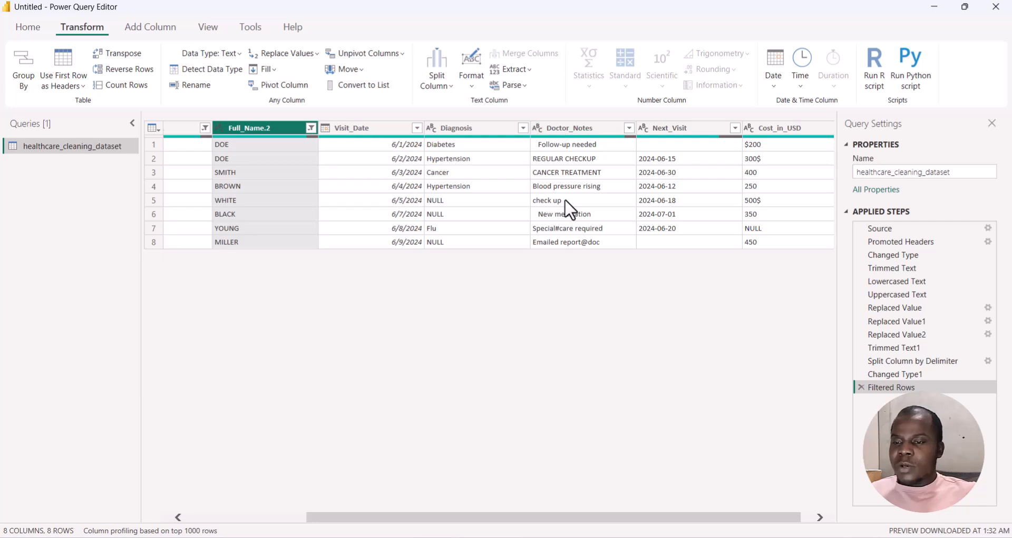
{"action": "left_click", "coordinate": [563, 129]}
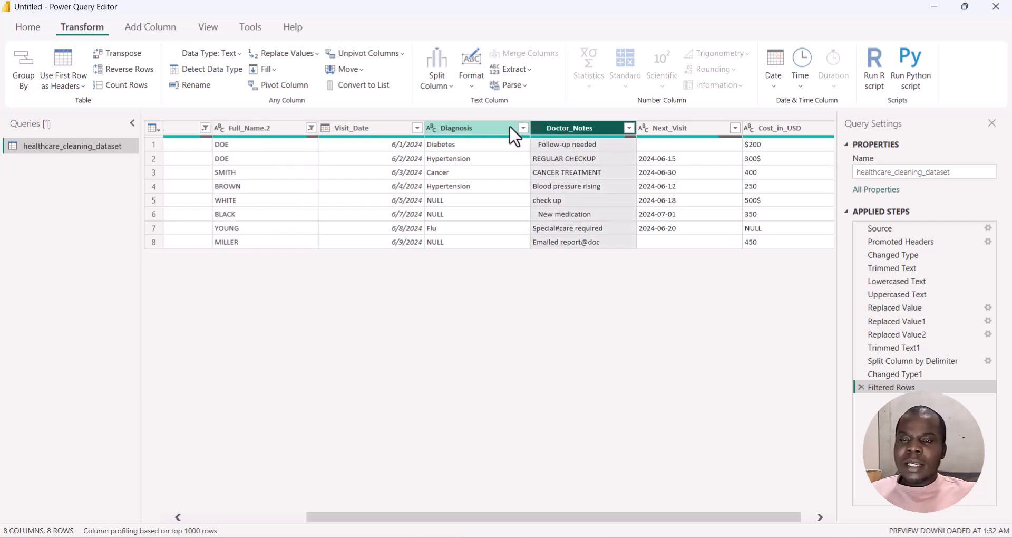
{"action": "left_click", "coordinate": [471, 86]}
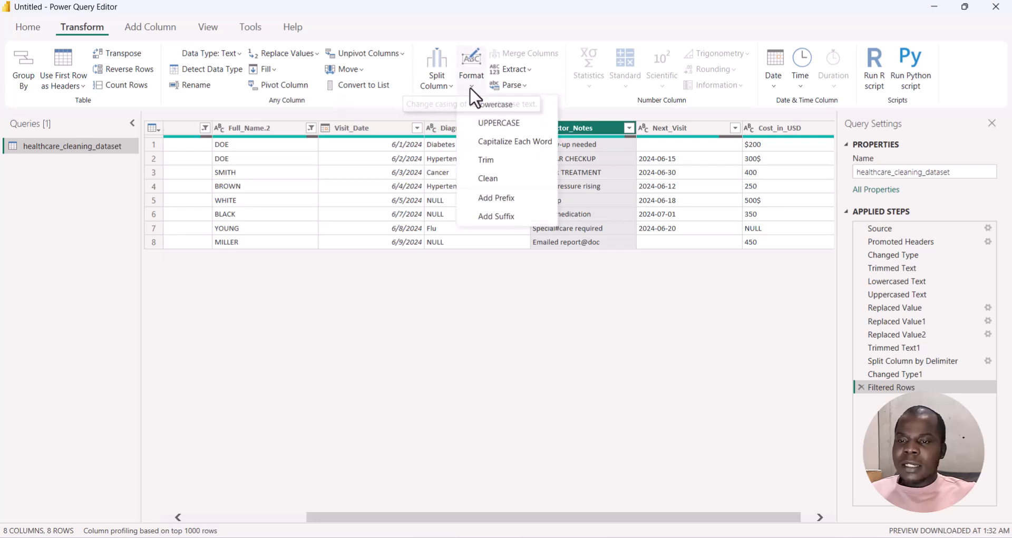
{"action": "left_click", "coordinate": [485, 161]}
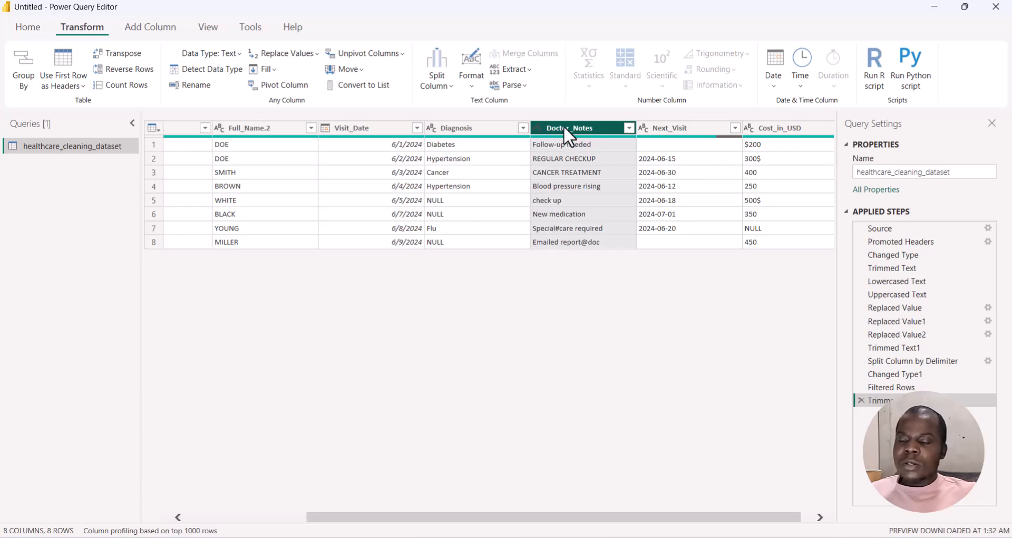
Capitalize each word of the text in the Doctor_Notes column.
{"action": "left_click", "coordinate": [473, 88]}
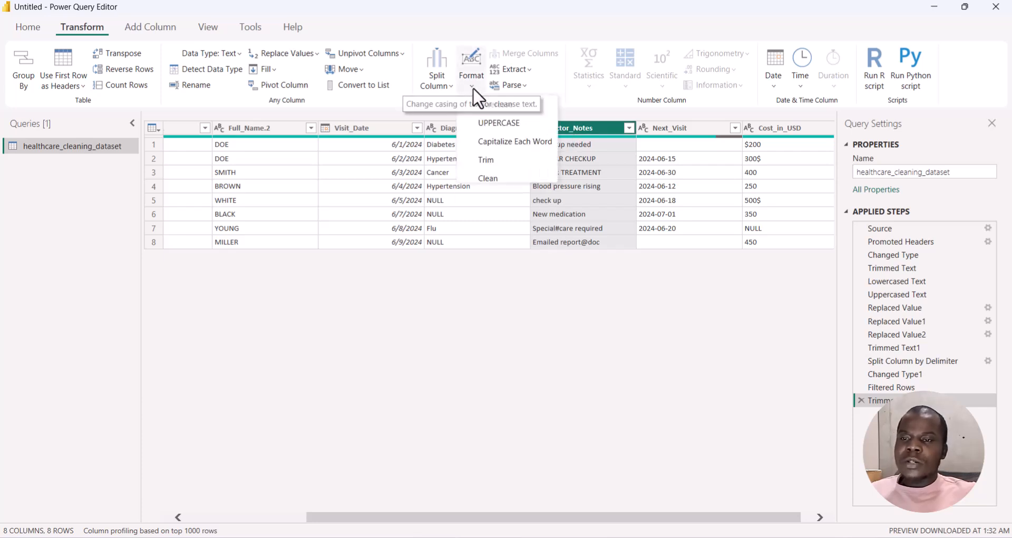
{"action": "left_click", "coordinate": [512, 142]}
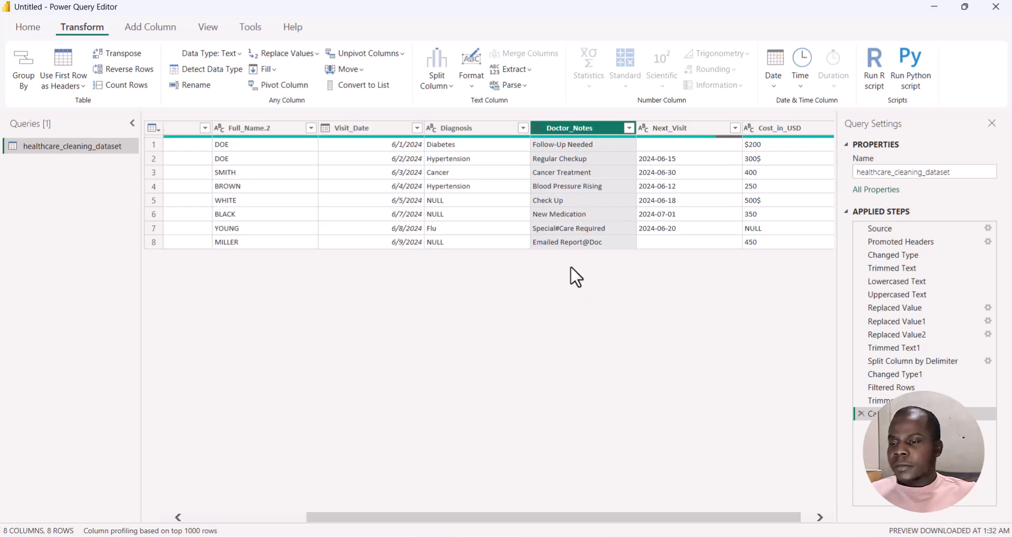
{"action": "scroll", "coordinate": [733, 239], "scroll_direction": "right", "scroll_amount": 1}
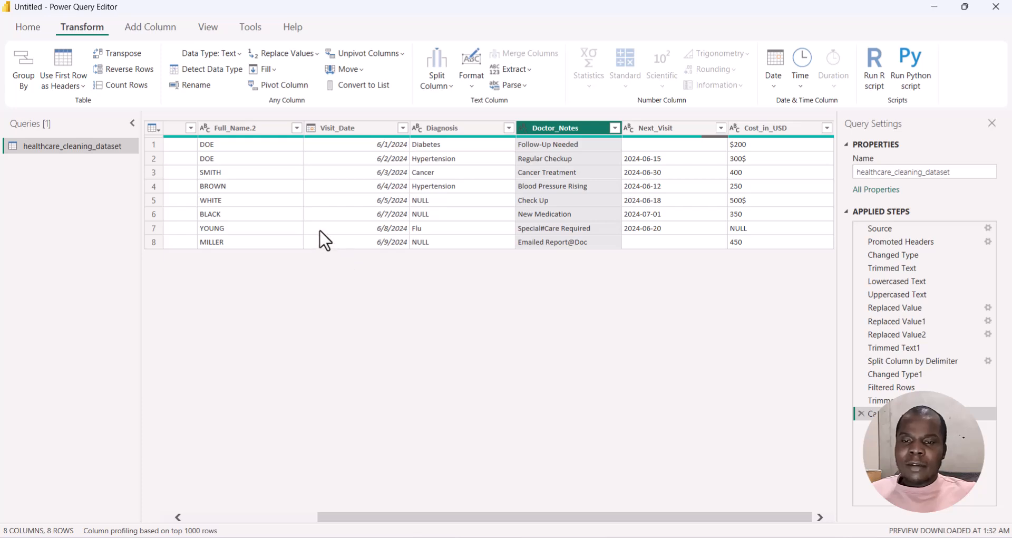
{"action": "scroll", "coordinate": [325, 238], "scroll_direction": "left", "scroll_amount": 5}
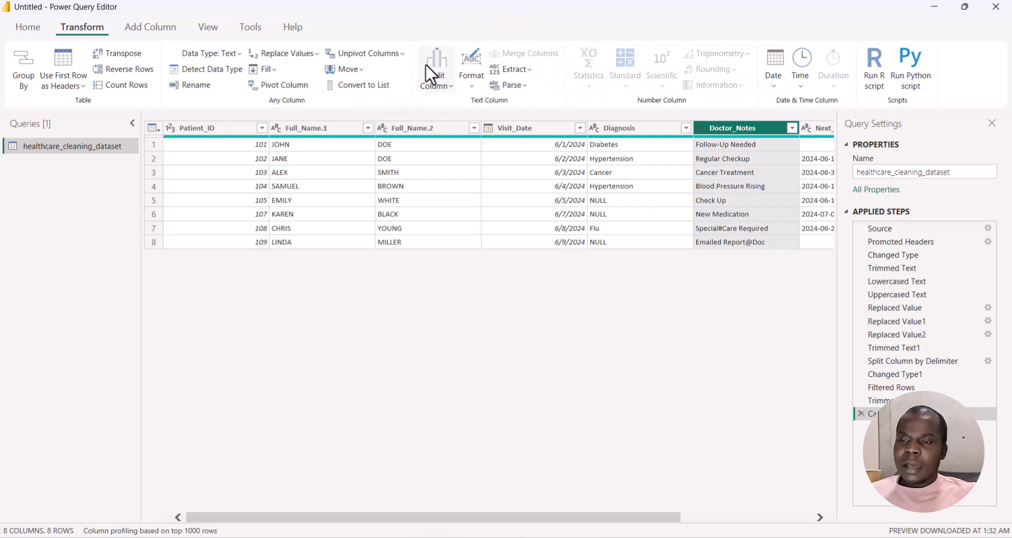
{"action": "left_click", "coordinate": [453, 87]}
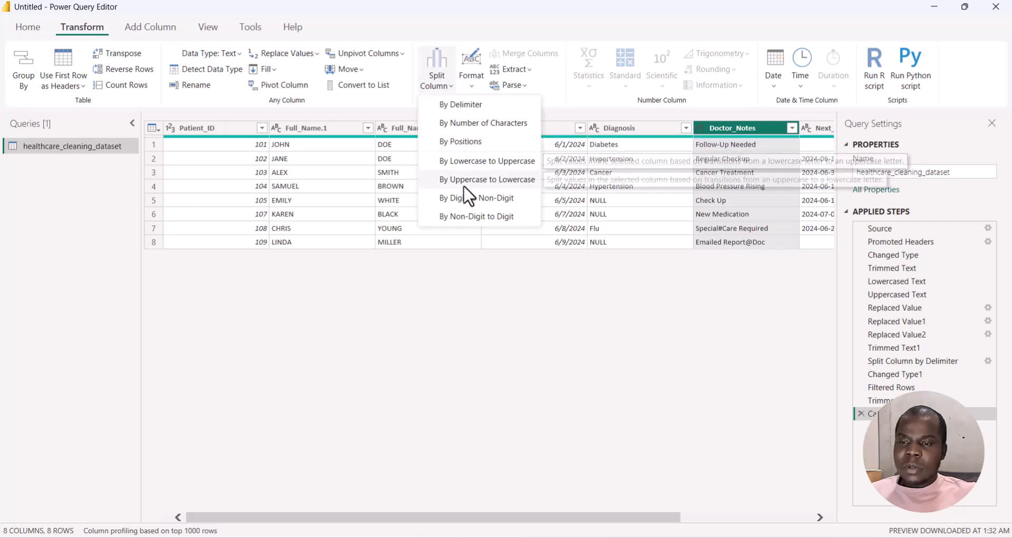
{"action": "left_click", "coordinate": [470, 83]}
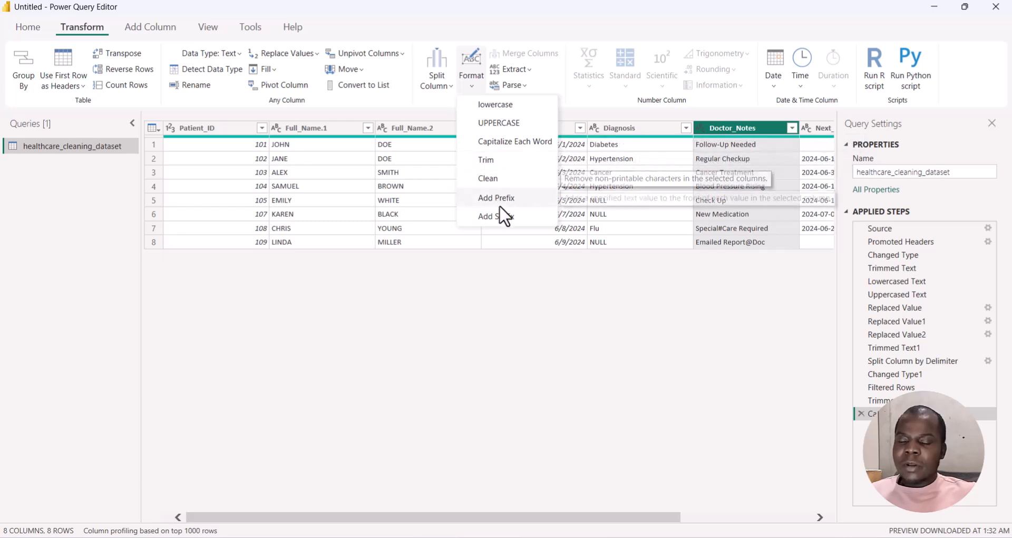
{"action": "left_click", "coordinate": [530, 72]}
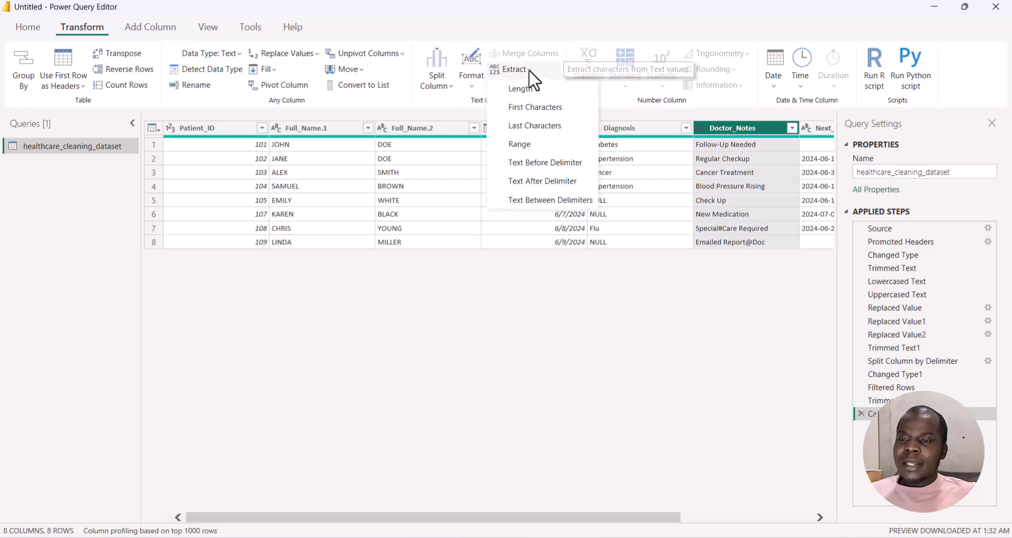
{"action": "left_click", "coordinate": [615, 107]}
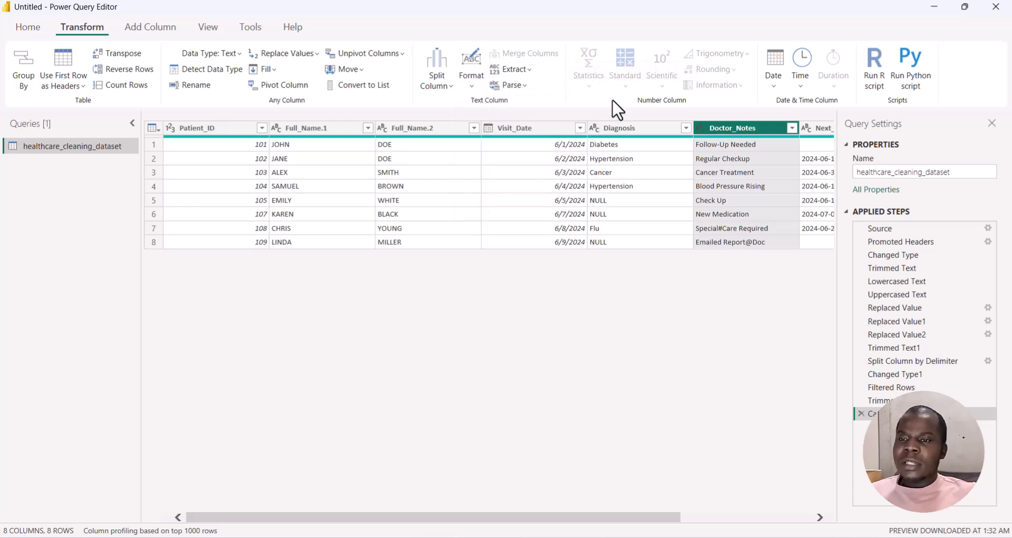
{"action": "left_click", "coordinate": [522, 85]}
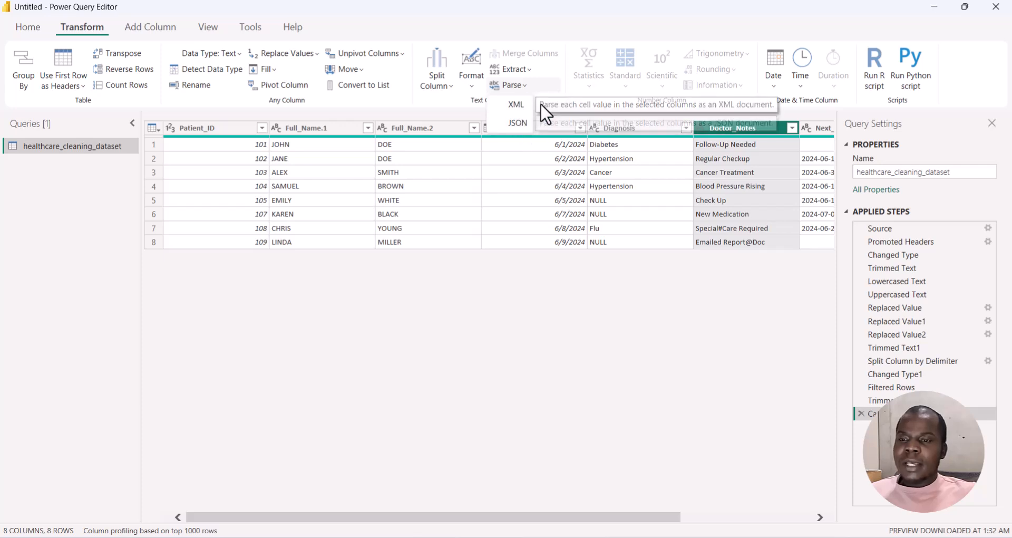
{"action": "left_click", "coordinate": [598, 109]}
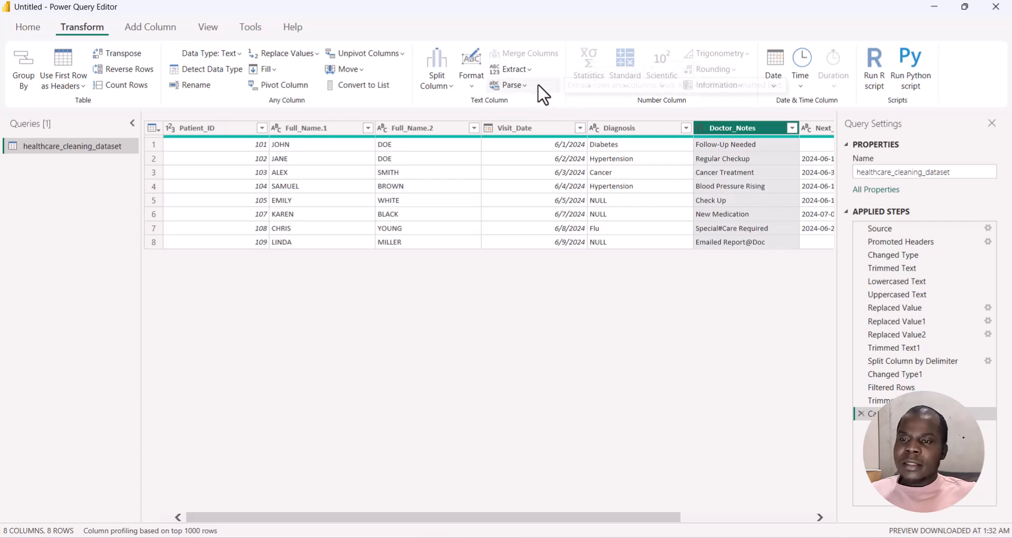
{"action": "left_click", "coordinate": [519, 69]}
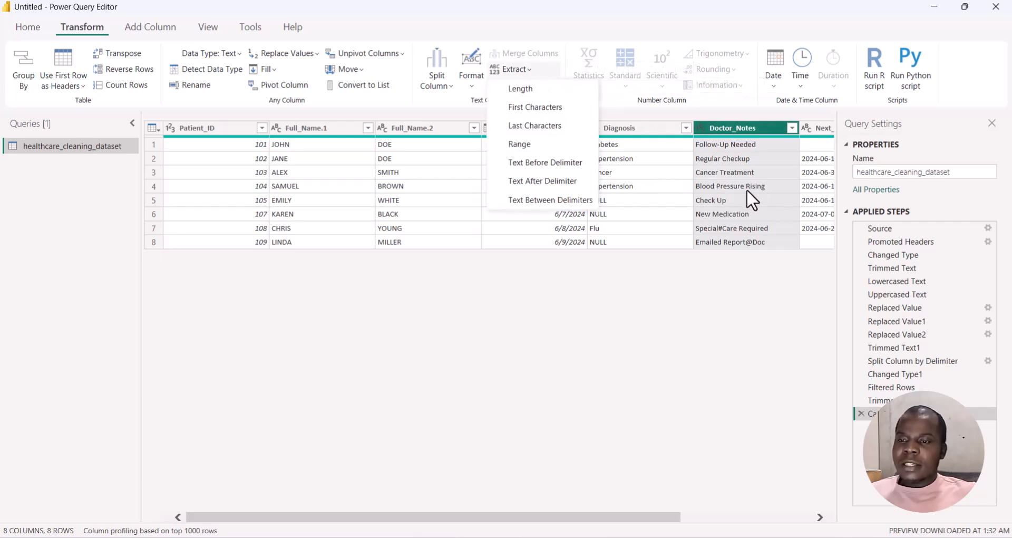
Extract the first 4 characters of the values in the Next_Visit column.
{"action": "scroll", "coordinate": [747, 189], "scroll_direction": "right", "scroll_amount": 3}
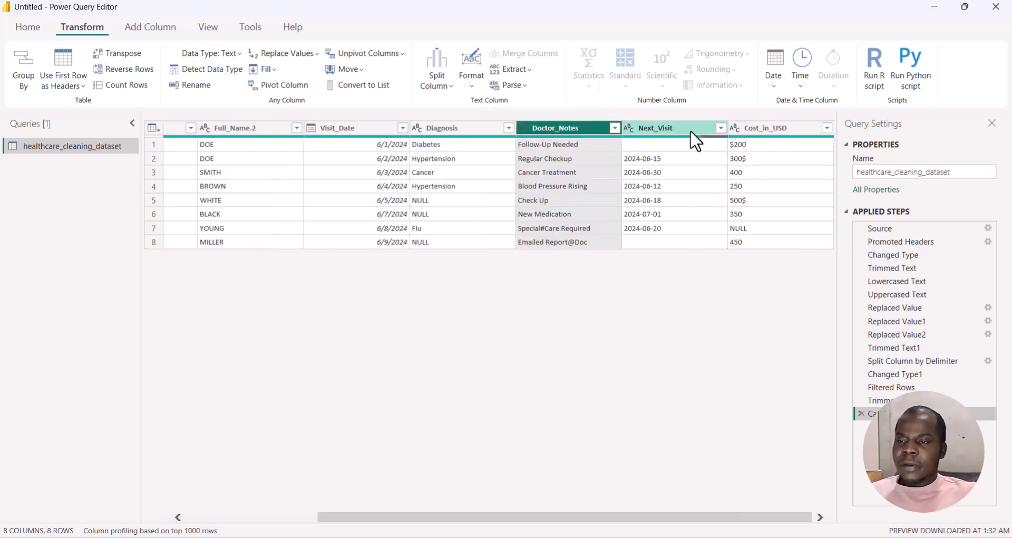
{"action": "left_click", "coordinate": [662, 129]}
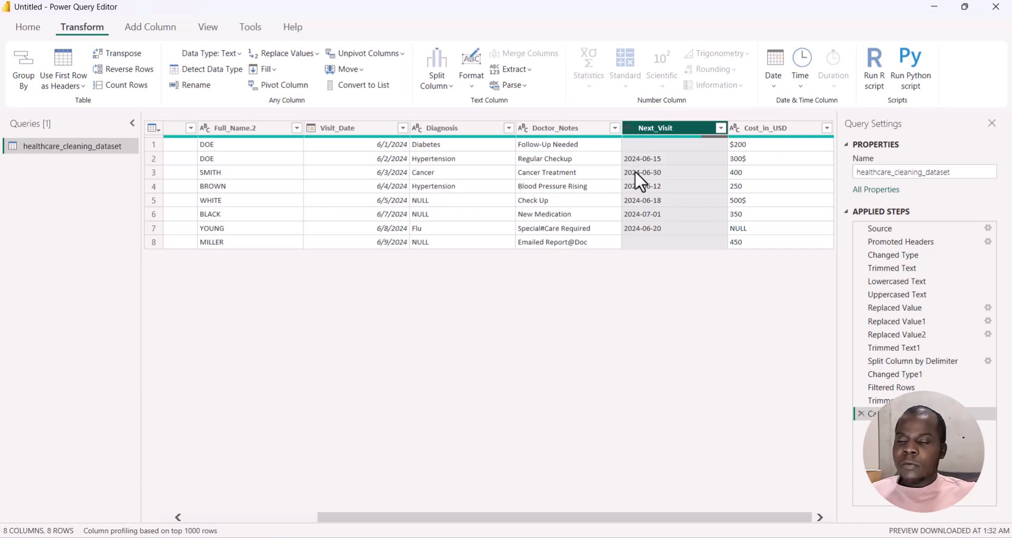
{"action": "left_click", "coordinate": [522, 69]}
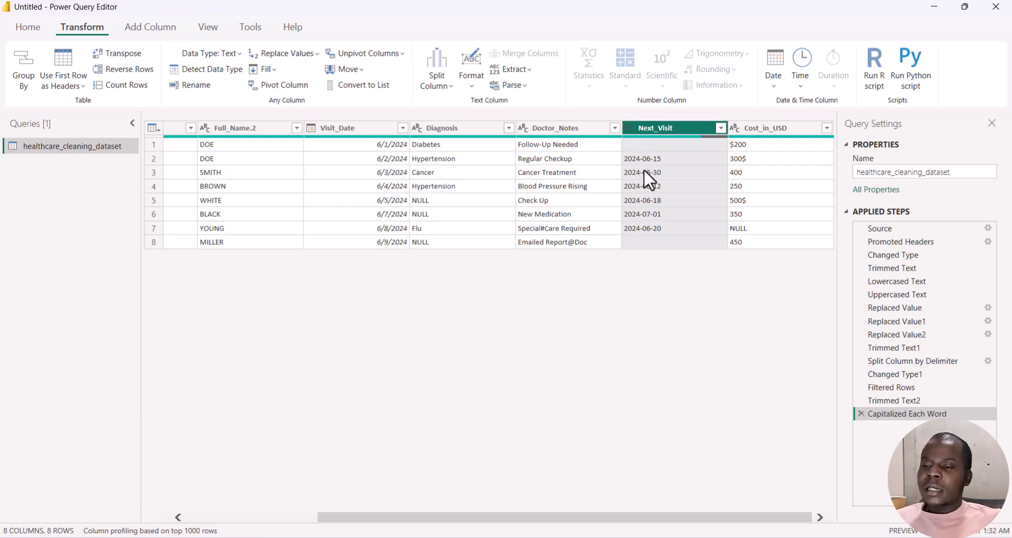
{"action": "left_click", "coordinate": [529, 72]}
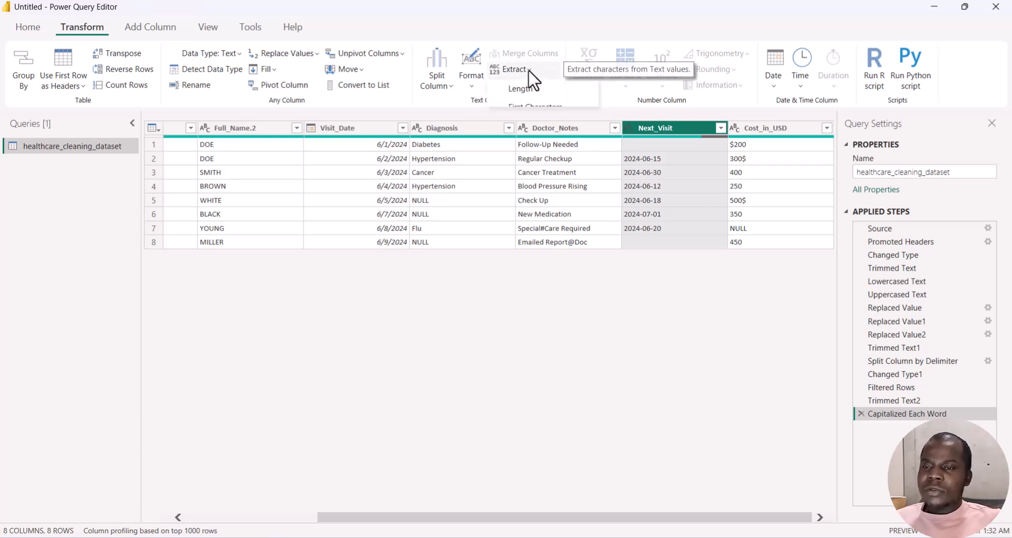
{"action": "left_click", "coordinate": [533, 106]}
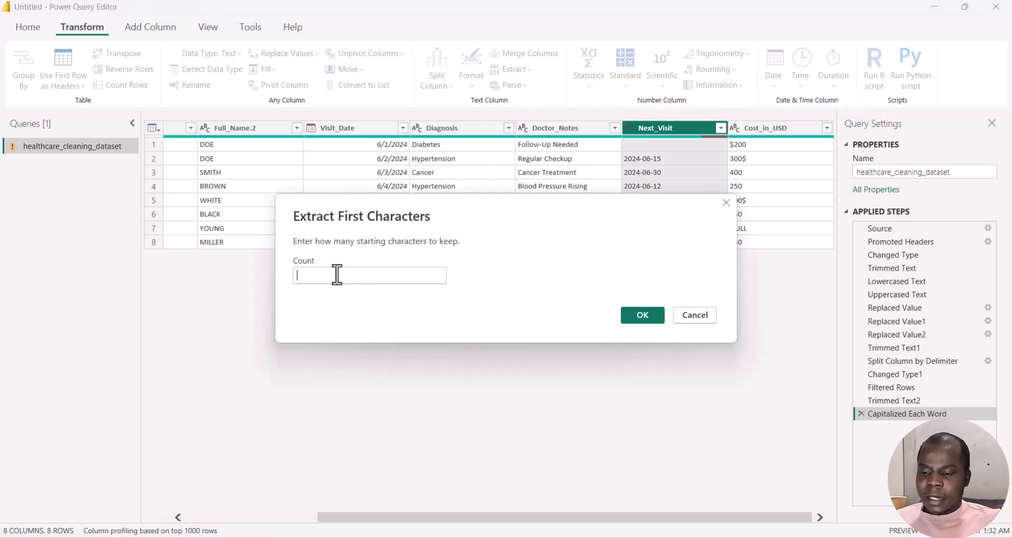
{"action": "type", "text": "4"}
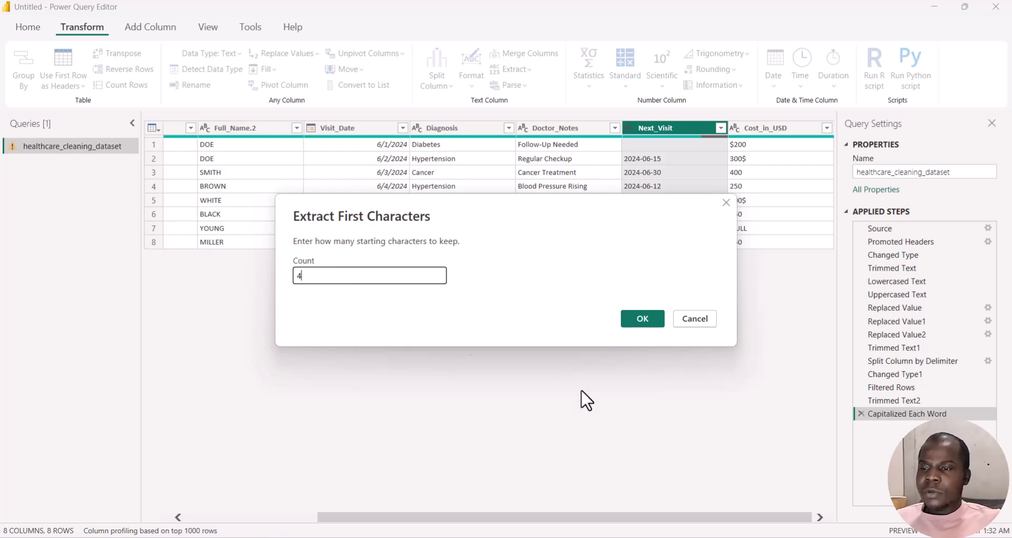
{"action": "left_click", "coordinate": [650, 320]}
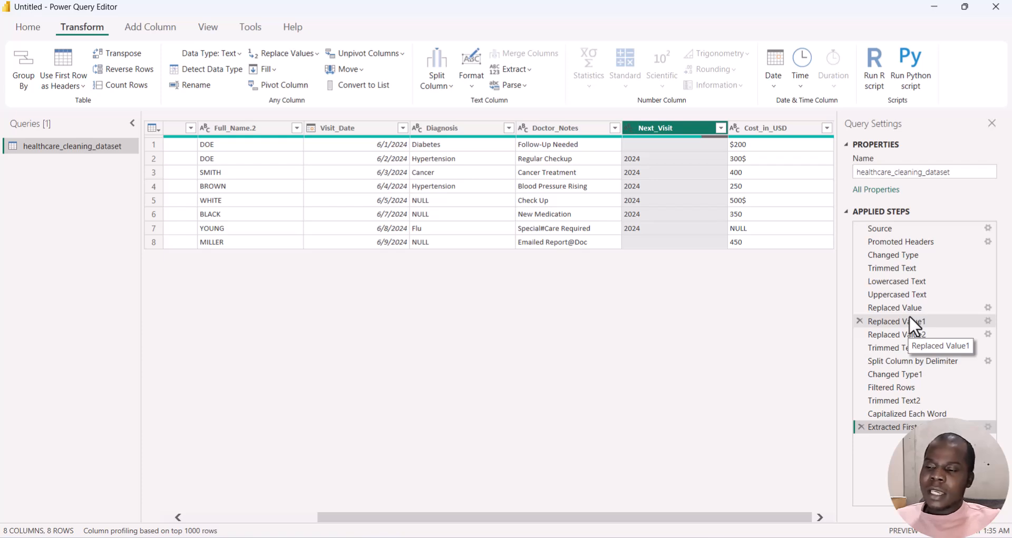
Delete the applied step that extracts the first characters from the Next_Visit column.
{"action": "left_click", "coordinate": [887, 413]}
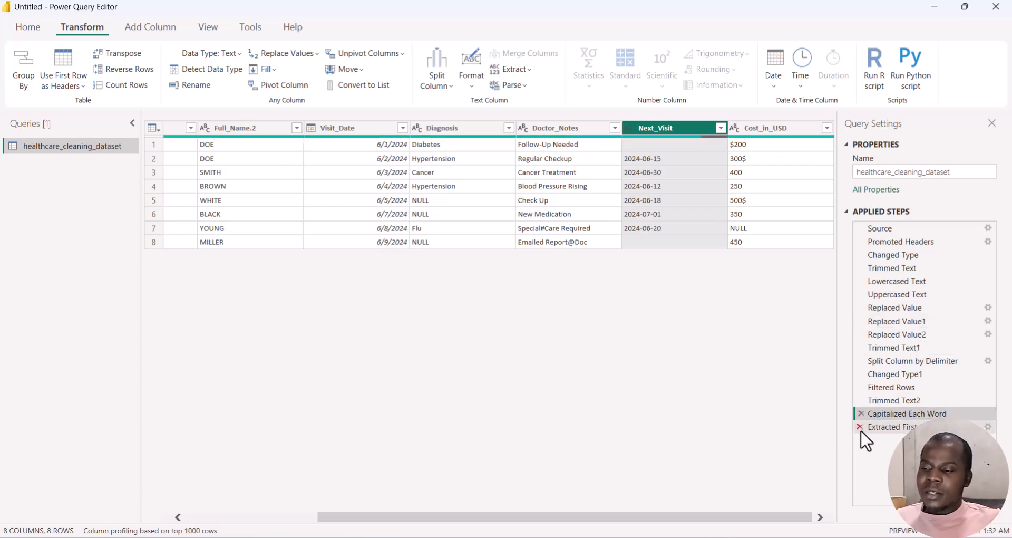
{"action": "left_click", "coordinate": [860, 429]}
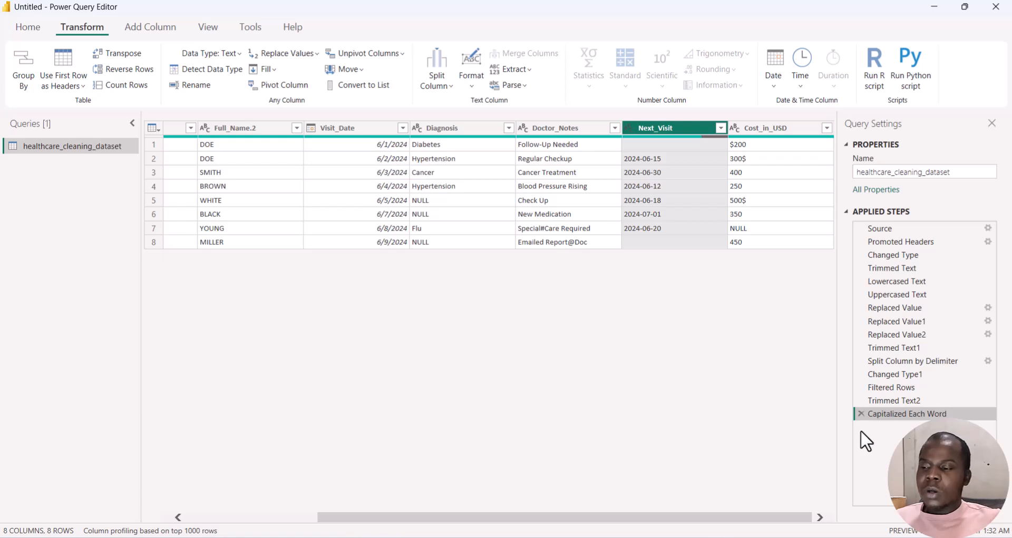